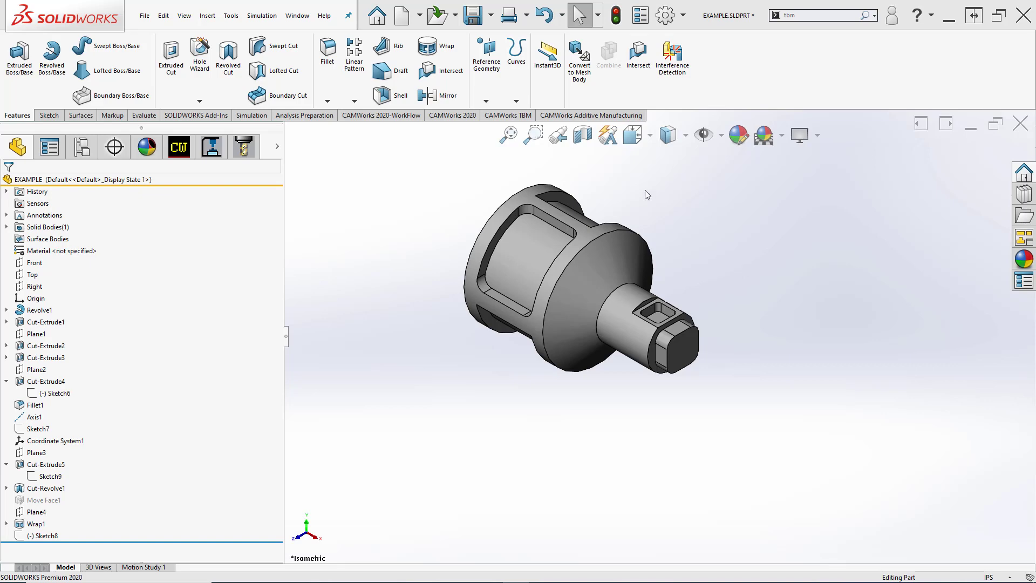
# Step: Orbit the part and select the Cut-Extrude5 slot feature in the FeatureManager tree
pyautogui.moveTo(646, 191); pyautogui.dragTo(650, 231, button='middle')
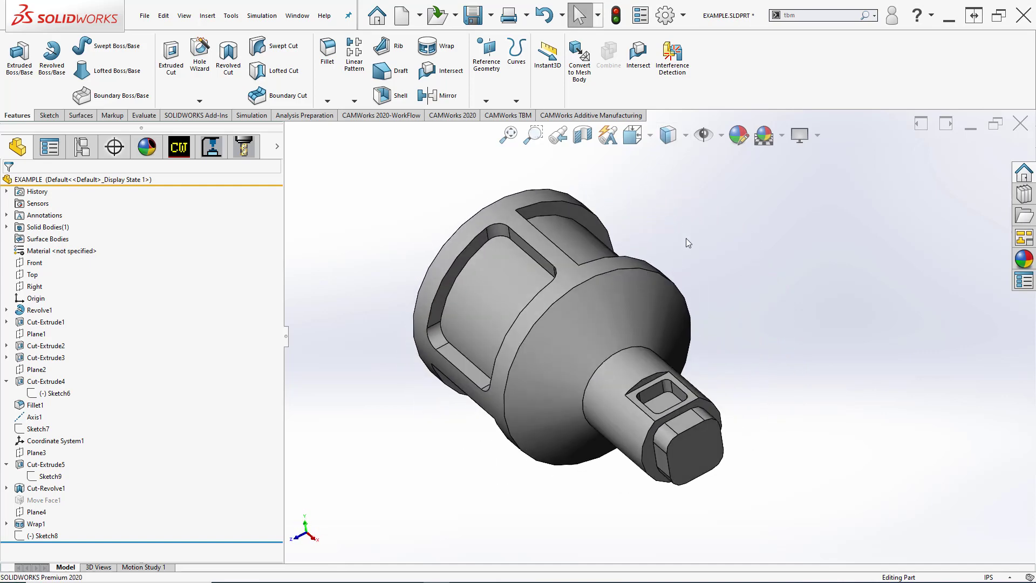
pyautogui.click(46, 464)
pyautogui.moveTo(606, 335)
pyautogui.mouseDown(button='middle')
pyautogui.moveTo(537, 324)
pyautogui.moveTo(583, 324)
pyautogui.mouseUp(button='middle')
# Step: Edit Sketch9 and zoom in to inspect its short slot line
pyautogui.rightClick(54, 477)
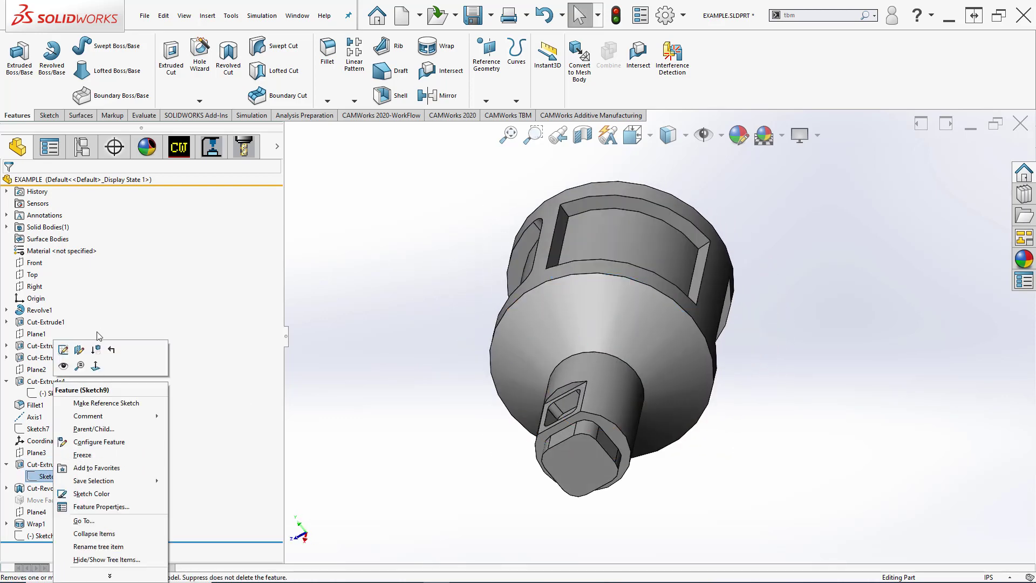
pyautogui.click(64, 350)
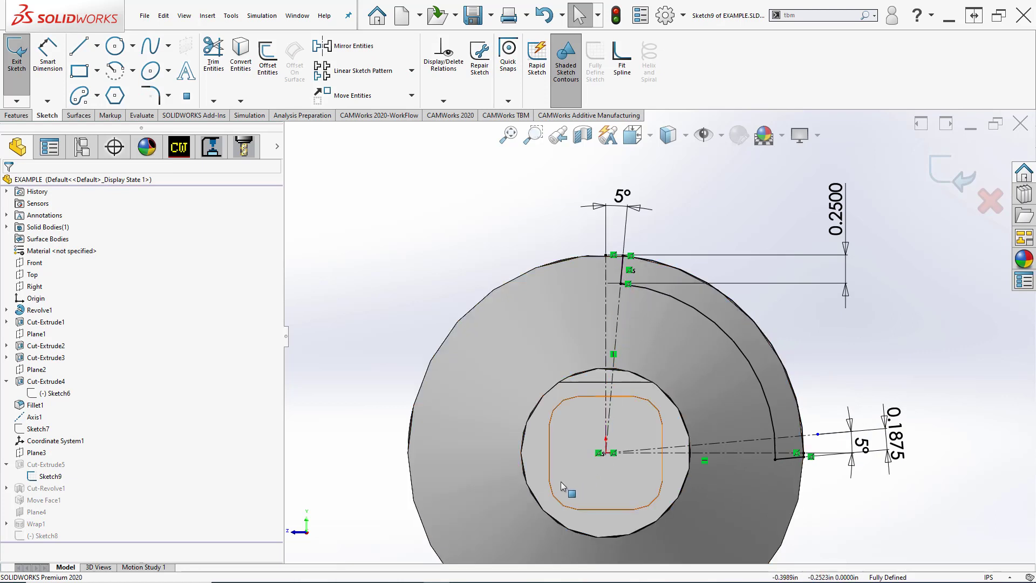
pyautogui.keyDown('ctrl'); pyautogui.moveTo(807, 489); pyautogui.dragTo(742, 423, button='middle'); pyautogui.keyUp('ctrl')
pyautogui.scroll(-2, 744, 424)
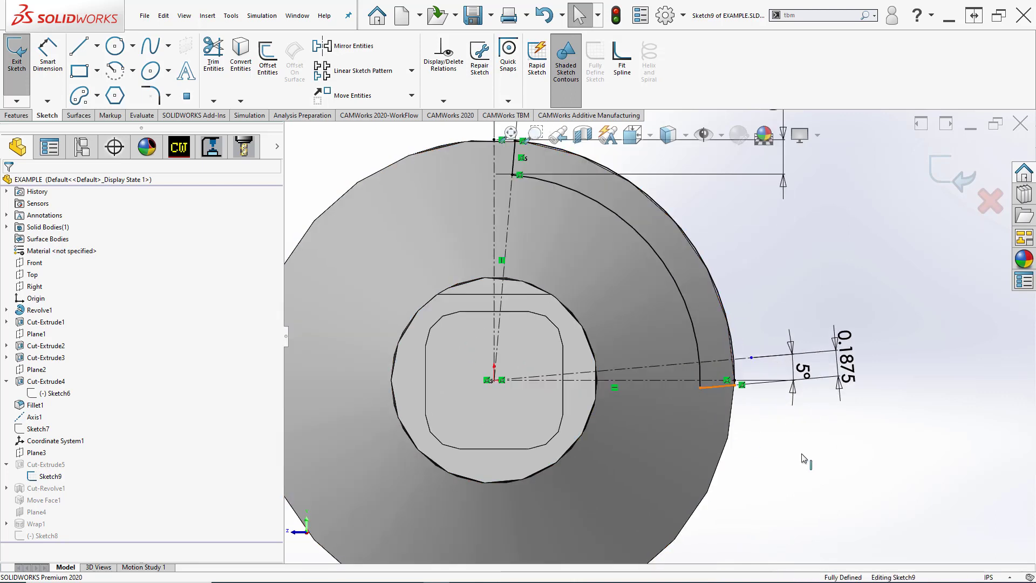
pyautogui.click(715, 385)
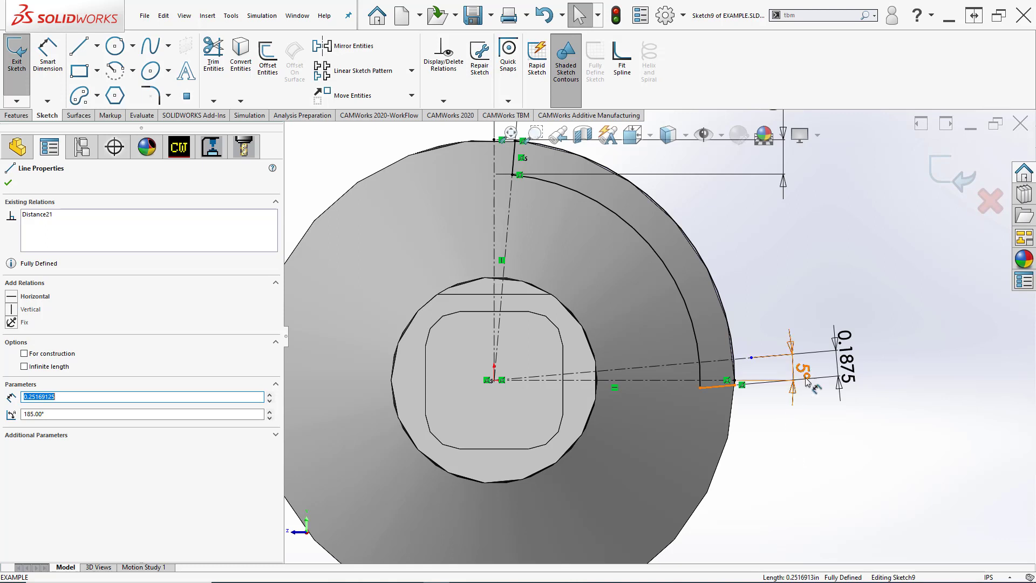
# Step: Move the 5° angle dimension upward, recheck the short line, then clear the selection
pyautogui.moveTo(805, 372); pyautogui.dragTo(803, 318)
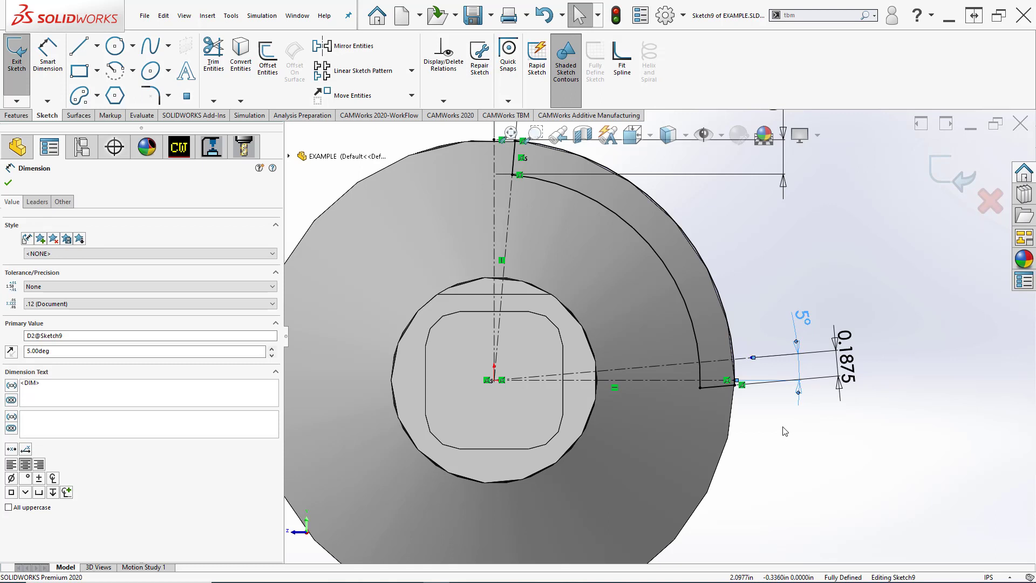
pyautogui.click(716, 386)
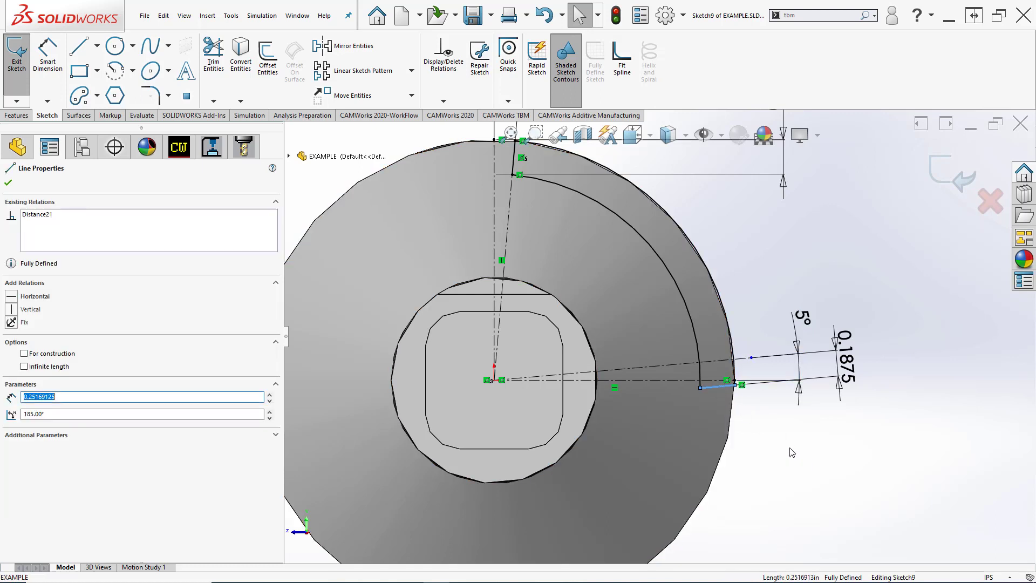
pyautogui.scroll(2, 775, 450)
pyautogui.scroll(2, 754, 449)
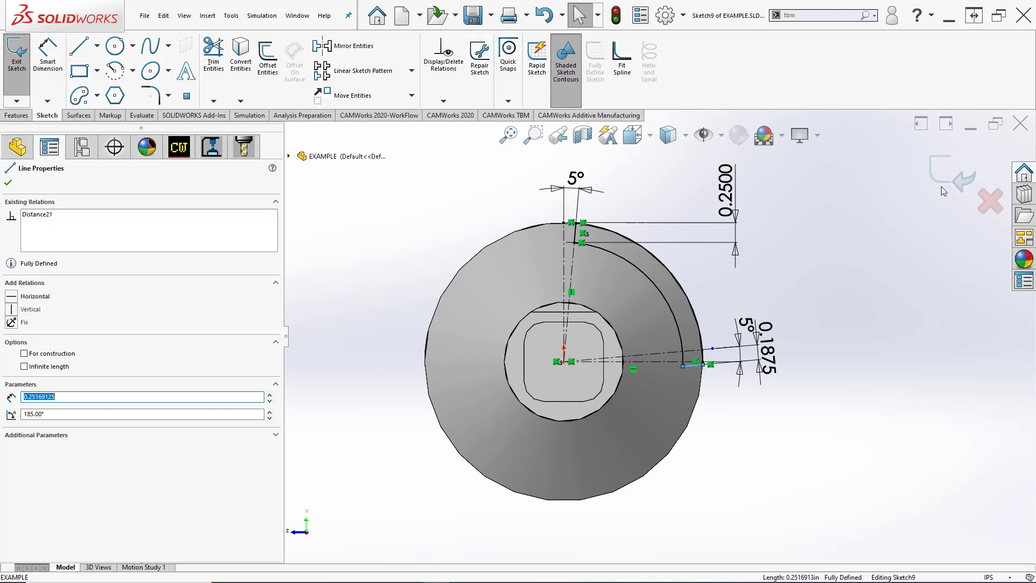
pyautogui.click(753, 440)
# Step: Exit Sketch9 and open Cut-Revolve1's Sketch10 for editing
pyautogui.hotkey('ctrl', 'b')
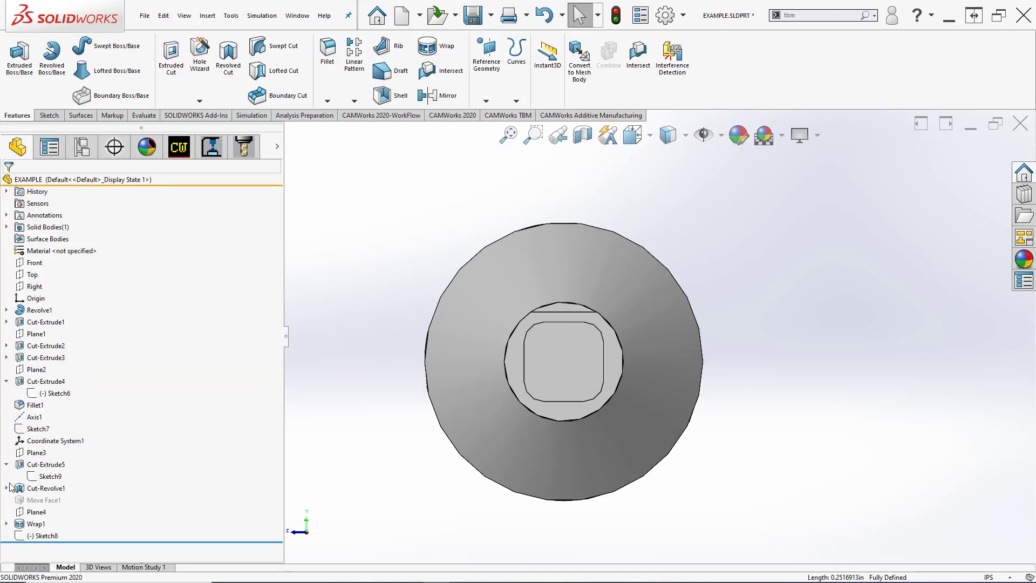
pyautogui.click(7, 488)
pyautogui.rightClick(52, 500)
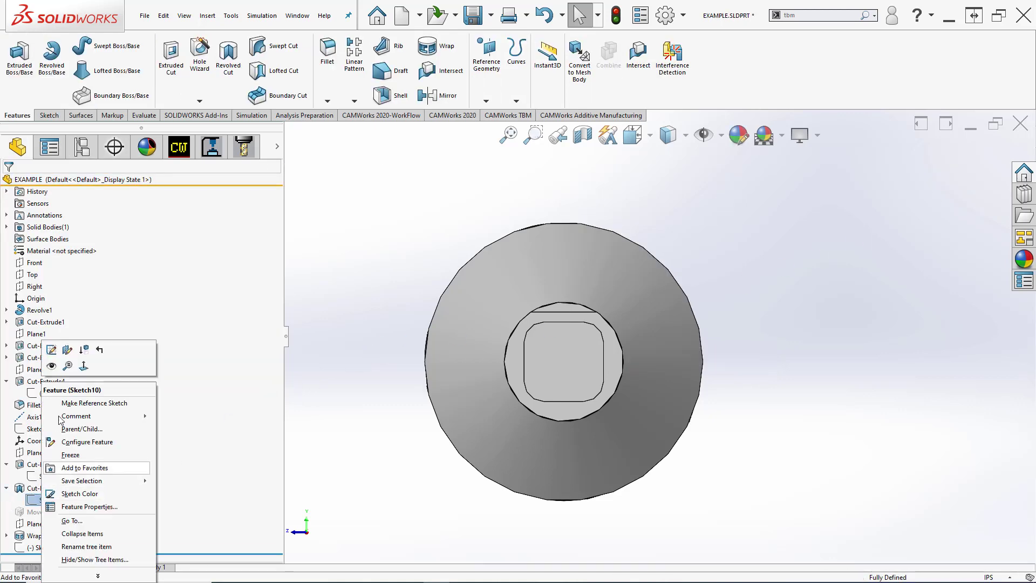
pyautogui.click(53, 347)
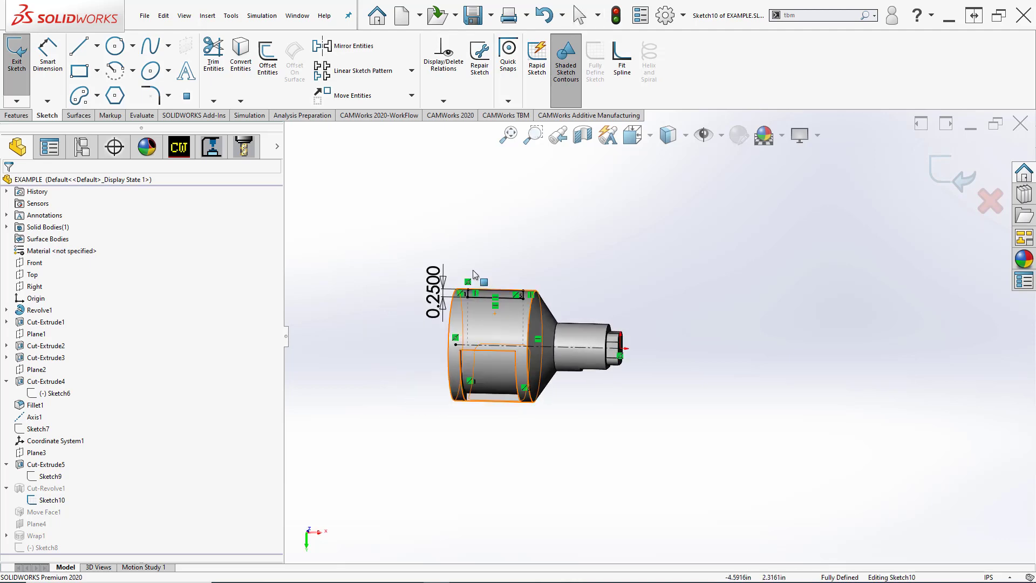
# Step: View Sketch10's 0.2500 depth in 3-D, then exit and rebuild the revolved cut
pyautogui.scroll(-3, 548, 321)
pyautogui.scroll(-3, 566, 340)
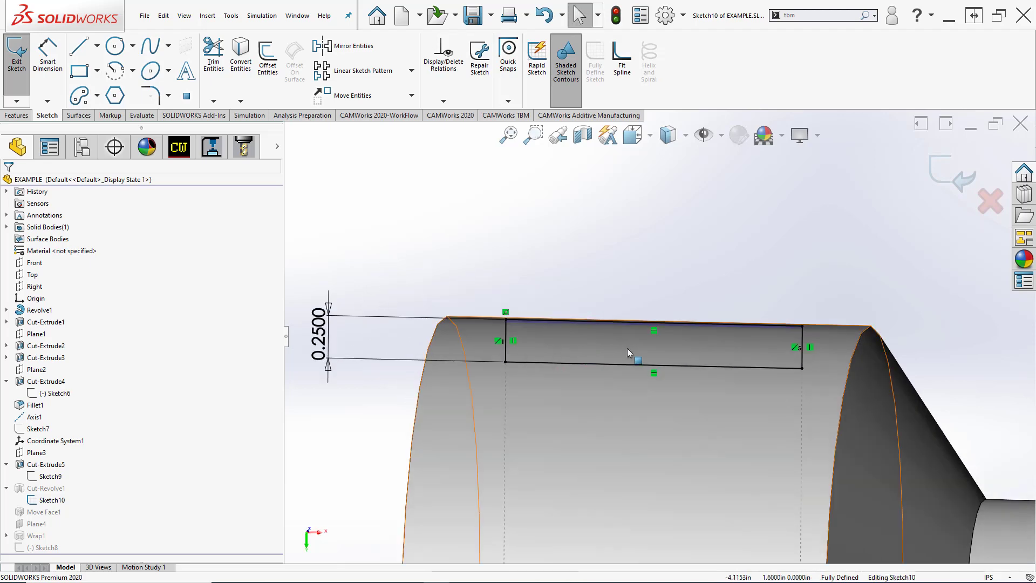
pyautogui.moveTo(626, 350)
pyautogui.mouseDown(button='middle')
pyautogui.moveTo(601, 361)
pyautogui.moveTo(578, 393)
pyautogui.moveTo(666, 394)
pyautogui.mouseUp(button='middle')
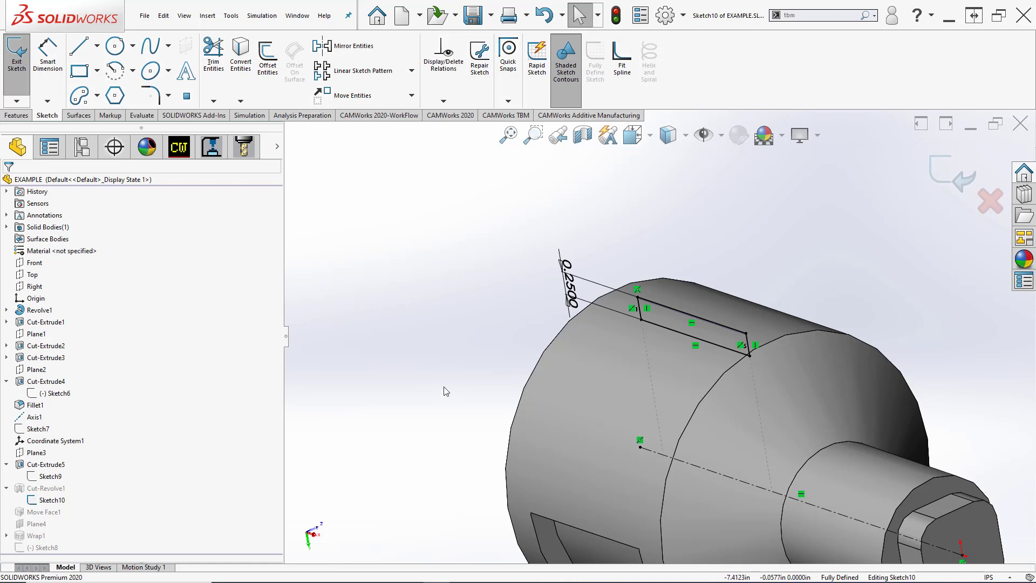
pyautogui.click(950, 173)
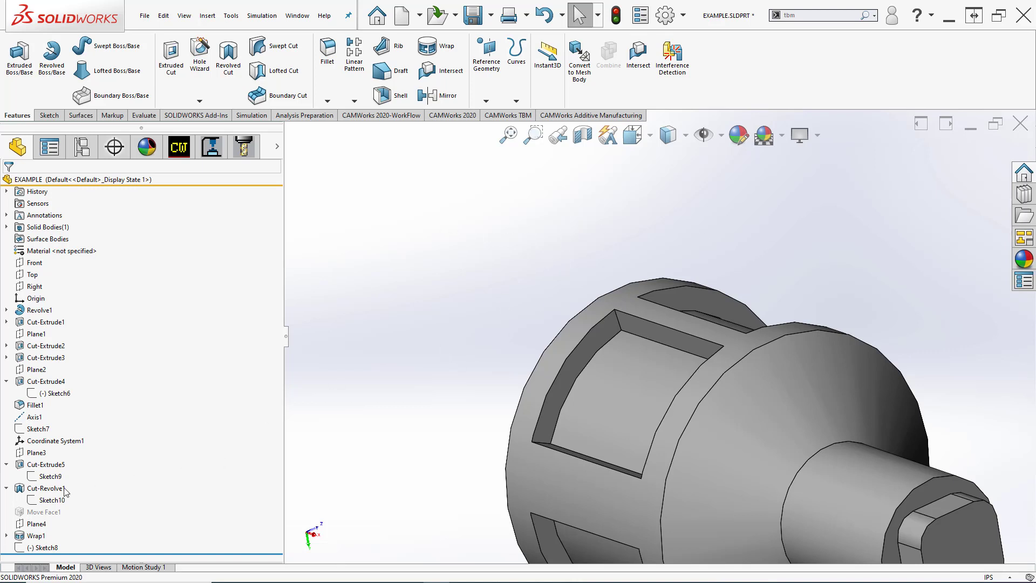
# Step: Collapse Cut-Revolve1 and open Wrap1's Sketch11 for editing
pyautogui.click(7, 489)
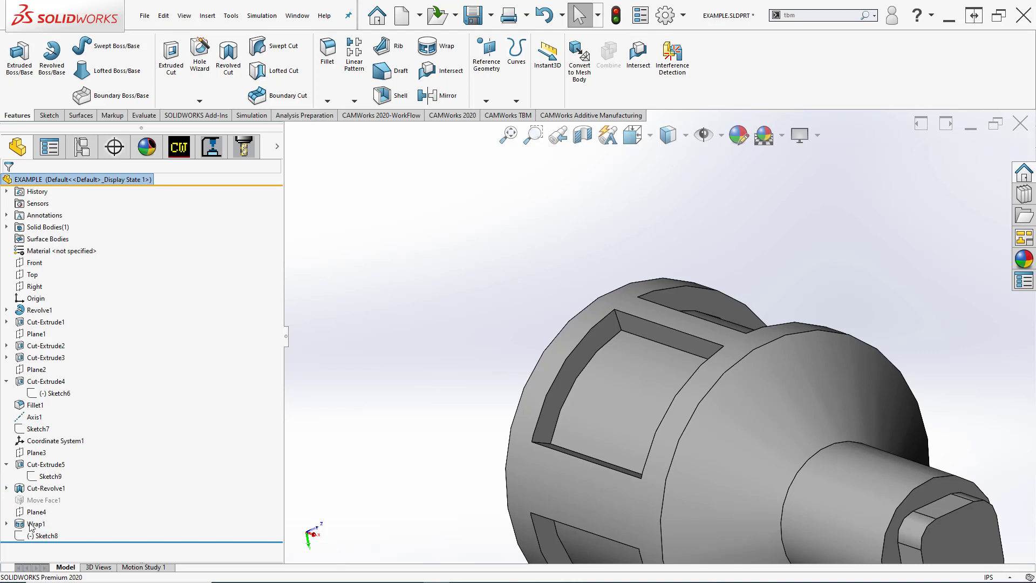
pyautogui.click(6, 523)
pyautogui.rightClick(40, 536)
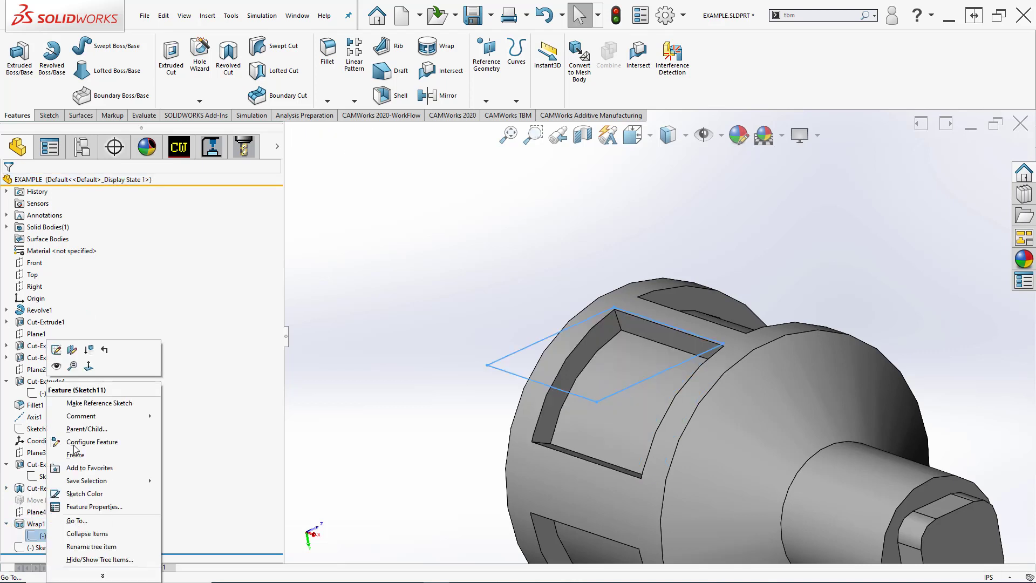
pyautogui.click(60, 351)
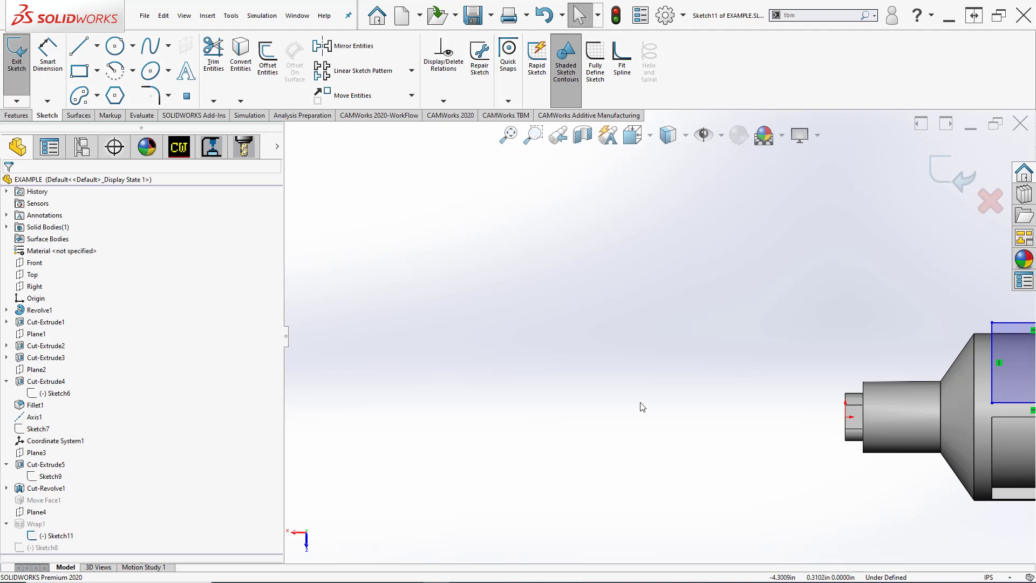
# Step: View the rectangular Sketch11 obliquely, then exit it to rebuild the wrap cut
pyautogui.moveTo(494, 380)
pyautogui.mouseDown(button='middle')
pyautogui.moveTo(588, 397)
pyautogui.moveTo(544, 398)
pyautogui.moveTo(502, 362)
pyautogui.mouseUp(button='middle')
pyautogui.press('Escape')
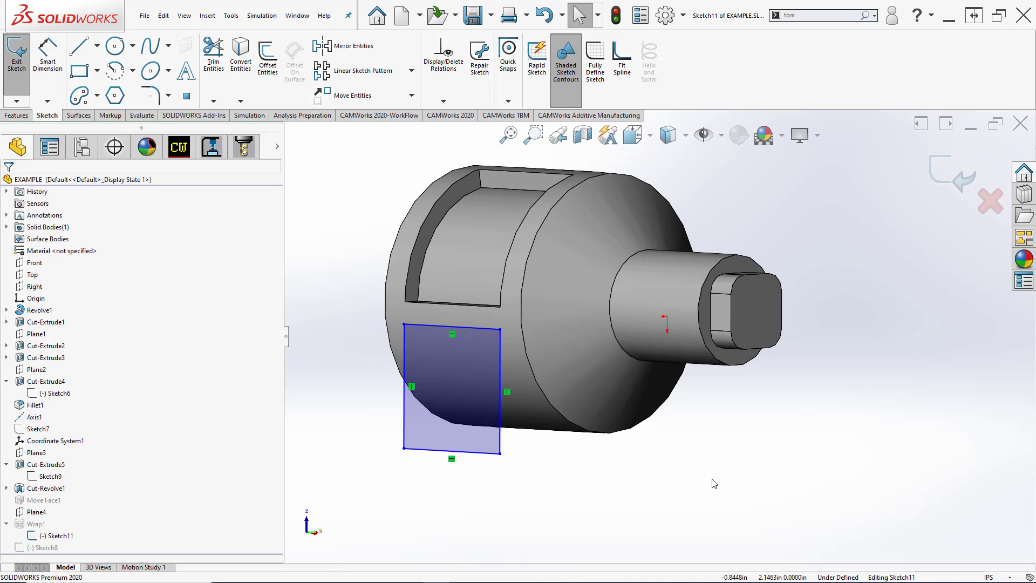
pyautogui.click(951, 163)
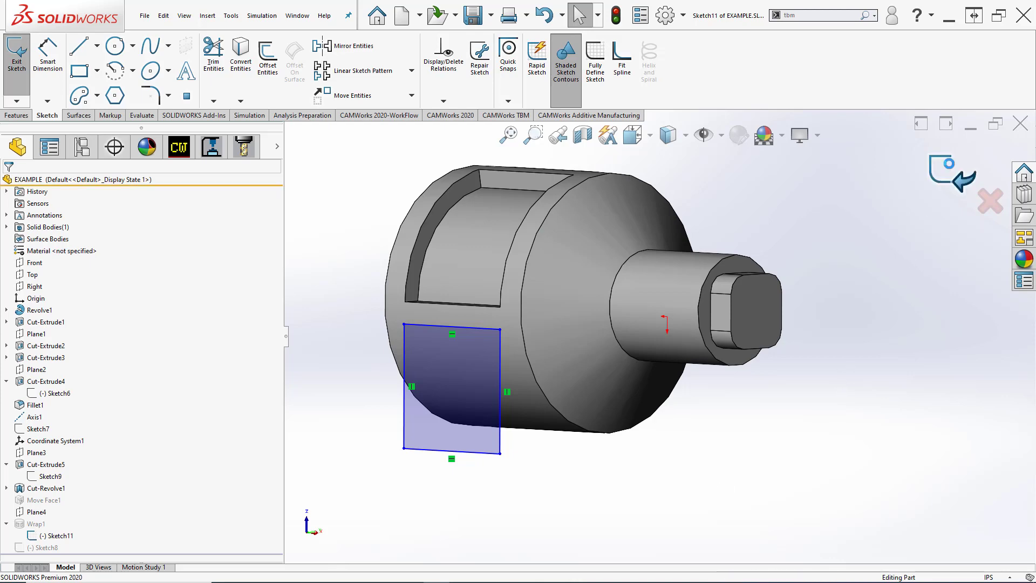
pyautogui.moveTo(768, 203); pyautogui.dragTo(718, 227, button='middle')
# Step: Unsuppress Move Face1 to shift the Cut-Extrude5 slot wall, then view the part isometrically
pyautogui.scroll(-4, 697, 228)
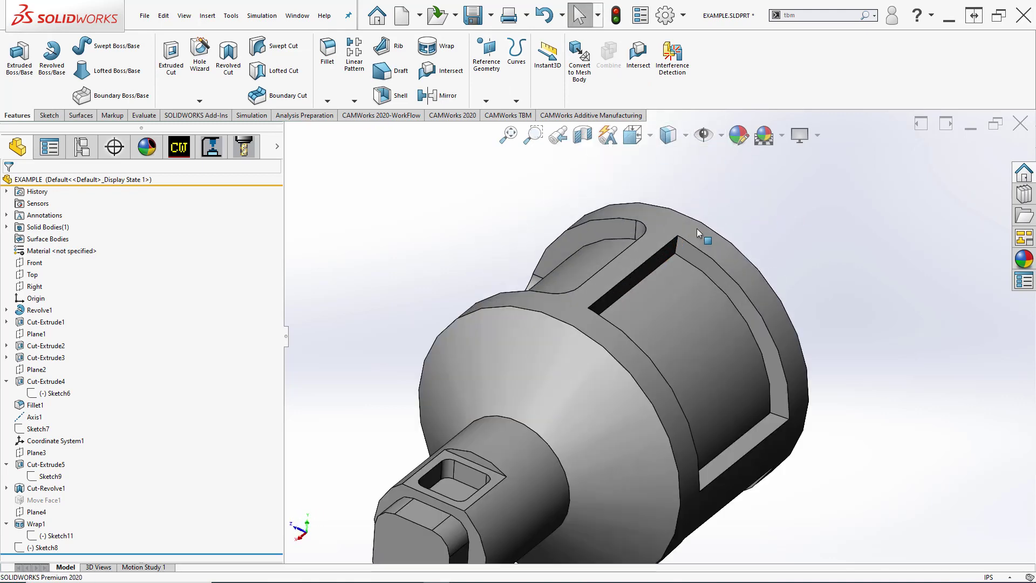
pyautogui.scroll(-3, 647, 289)
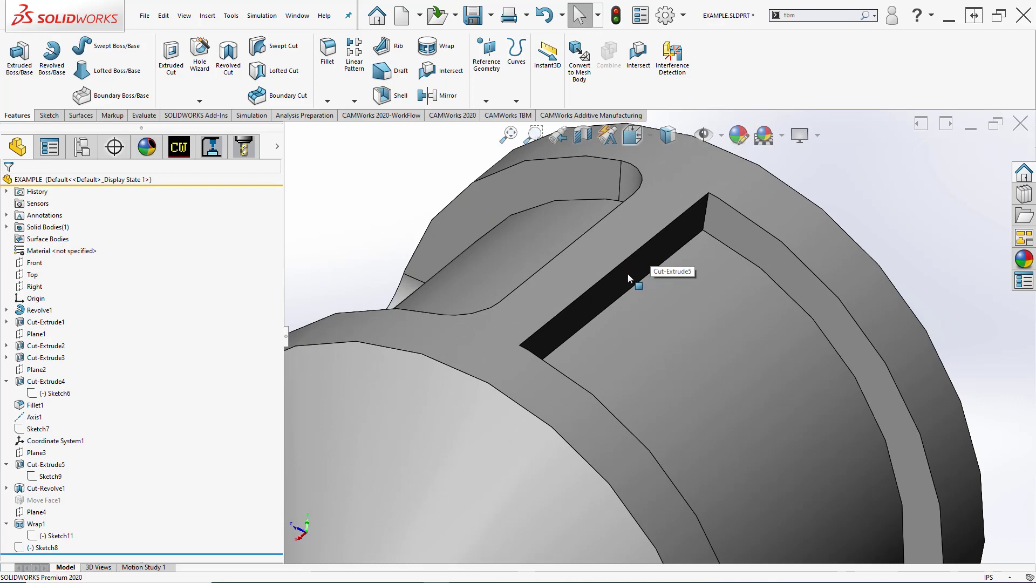
pyautogui.click(617, 290)
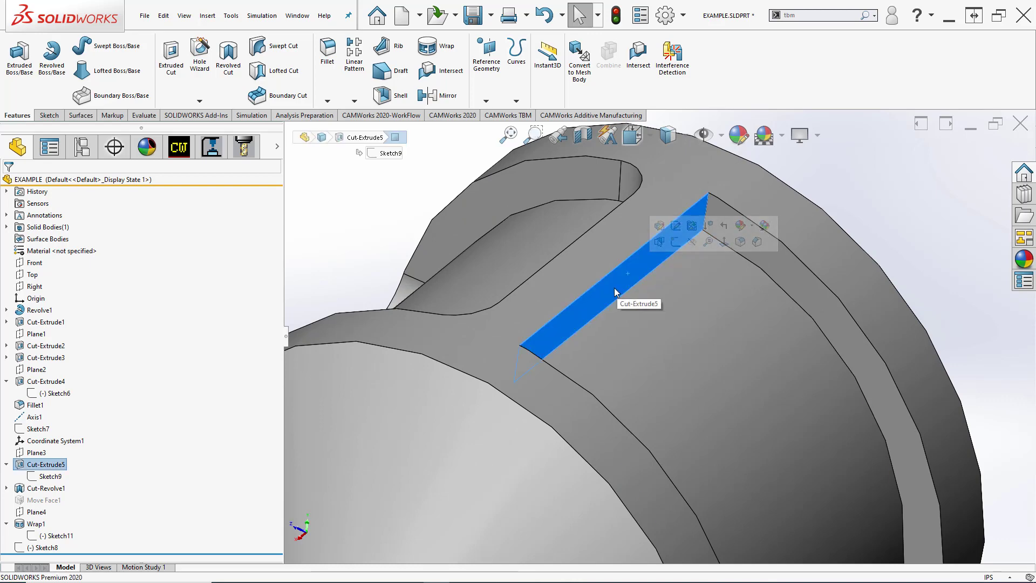
pyautogui.moveTo(616, 290)
pyautogui.mouseDown(button='middle')
pyautogui.moveTo(638, 296)
pyautogui.moveTo(622, 294)
pyautogui.mouseUp(button='middle')
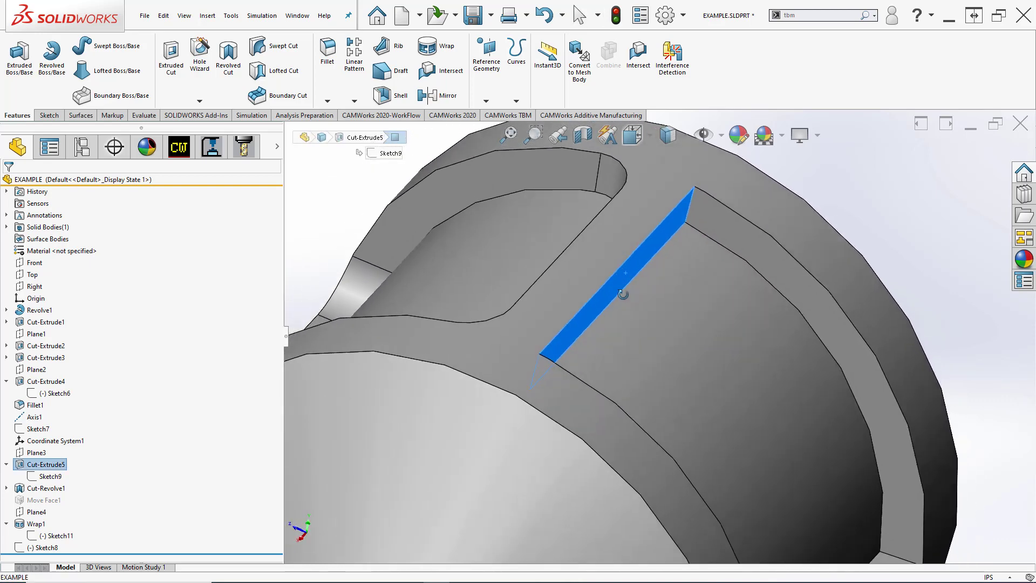
pyautogui.click(46, 500)
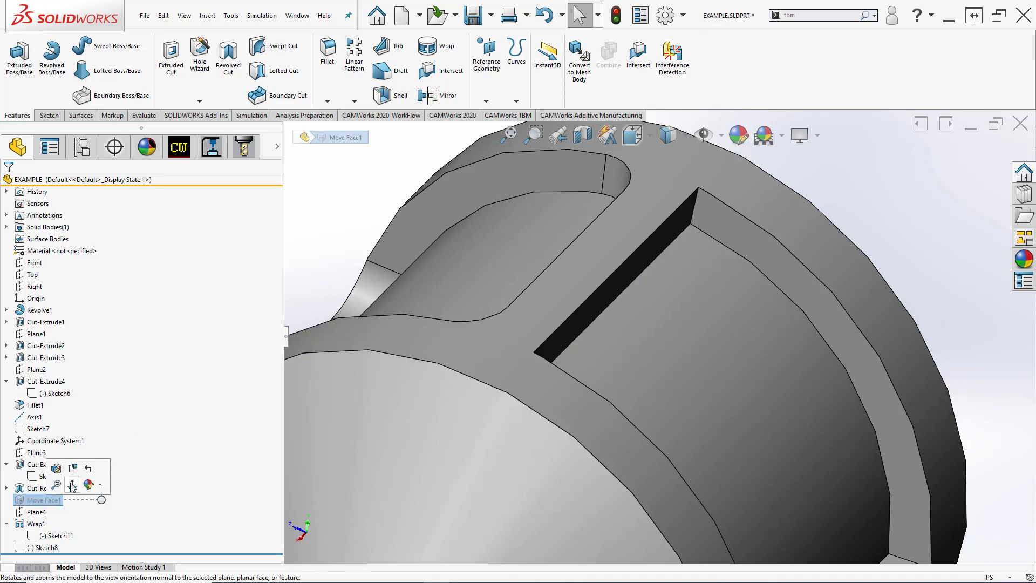
pyautogui.hotkey('ctrl', 'z')
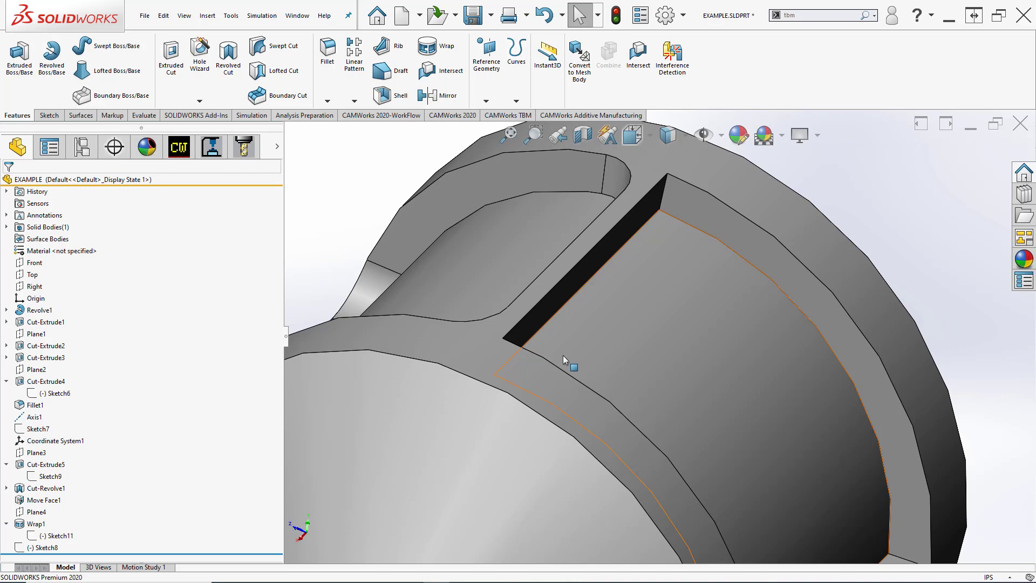
pyautogui.hotkey('ctrl', '7')
# Step: Switch to the CAMWorks Feature Tree and confirm rebuilding the out-of-date CAMWorks data
pyautogui.scroll(-1, 603, 201)
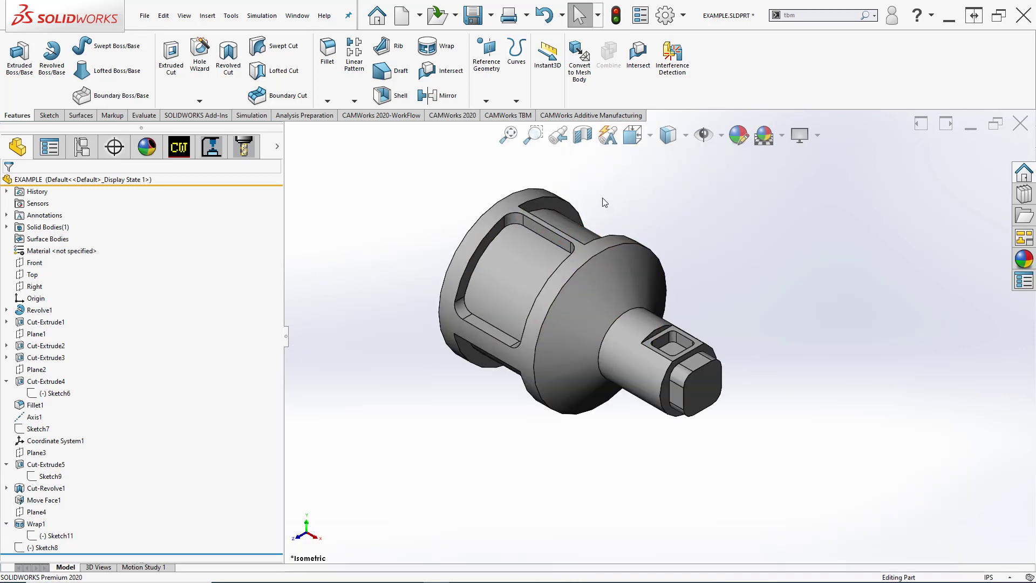
pyautogui.click(180, 153)
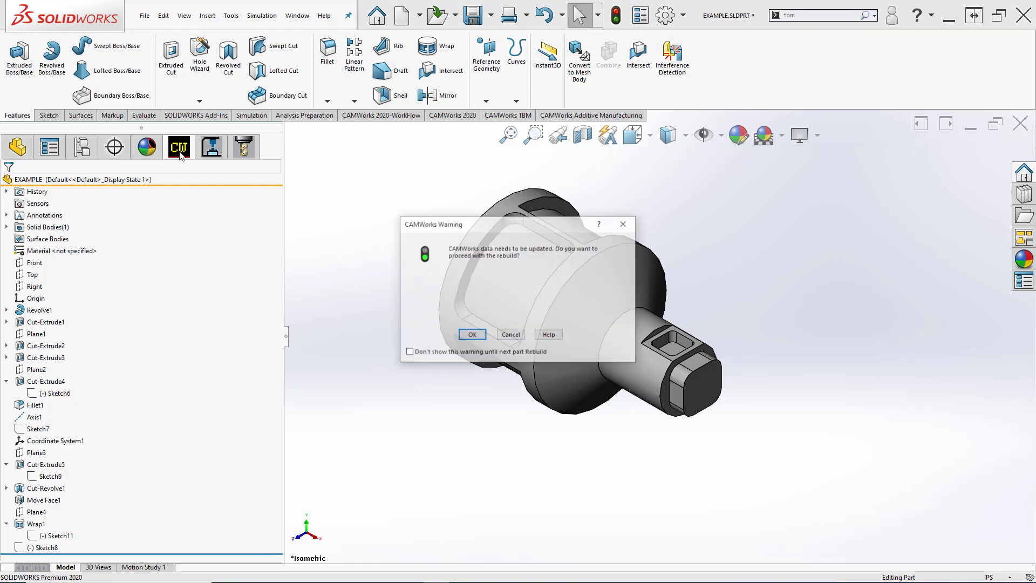
pyautogui.click(472, 335)
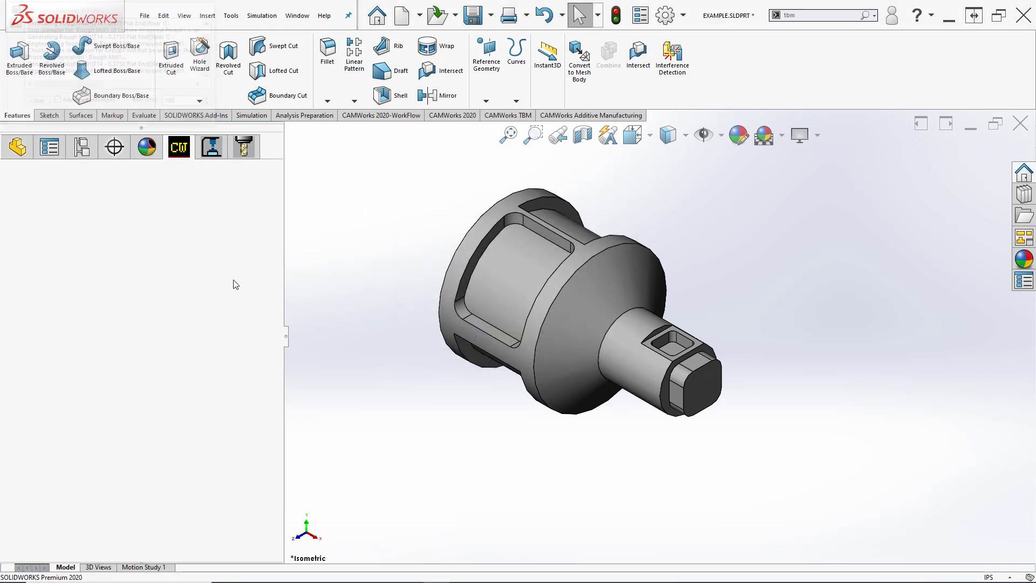
# Step: Outline Wrapped Pocket1 on the part and zoom and orbit to inspect the pocket
pyautogui.click(104, 243)
pyautogui.scroll(-6, 618, 267)
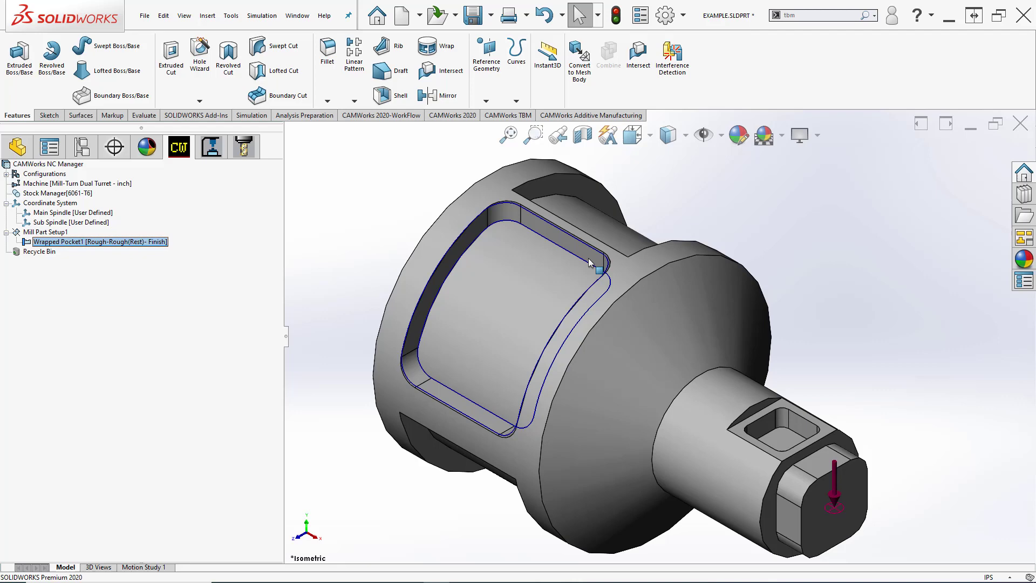
pyautogui.scroll(-4, 618, 268)
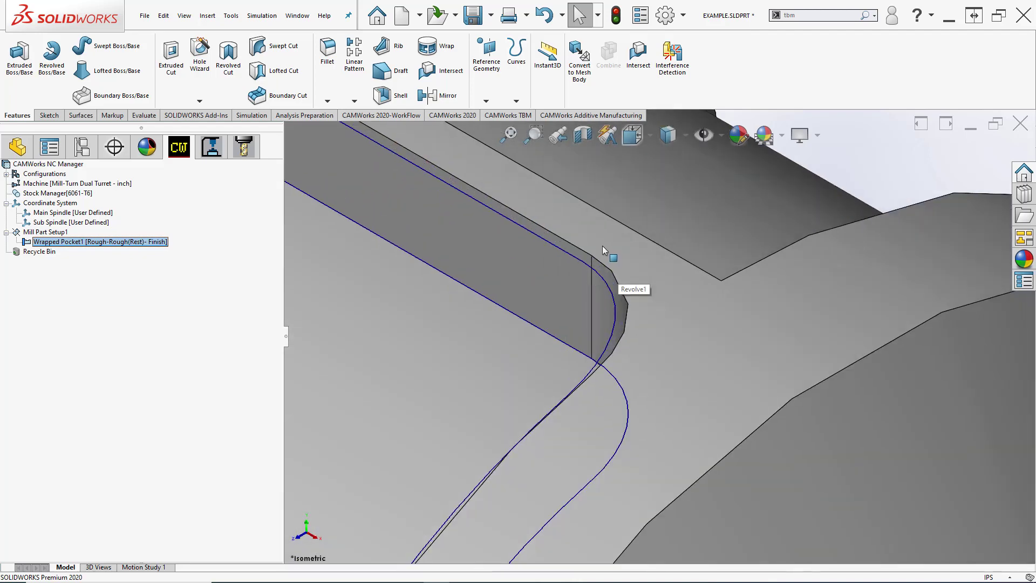
pyautogui.moveTo(603, 245); pyautogui.dragTo(549, 198, button='middle')
pyautogui.scroll(-5, 550, 231)
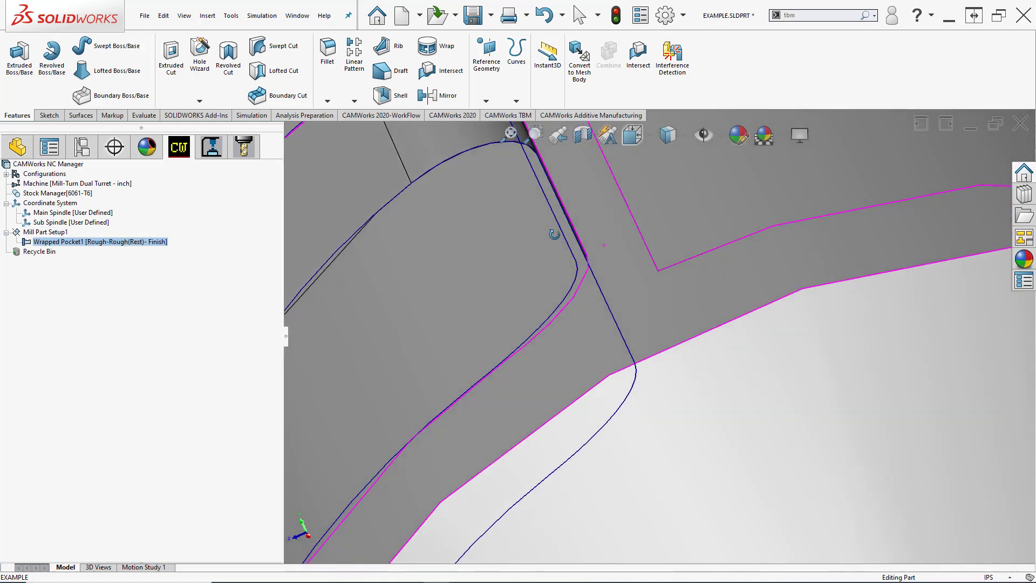
pyautogui.scroll(3, 681, 330)
pyautogui.scroll(3, 625, 283)
pyautogui.moveTo(625, 292); pyautogui.dragTo(653, 308, button='middle')
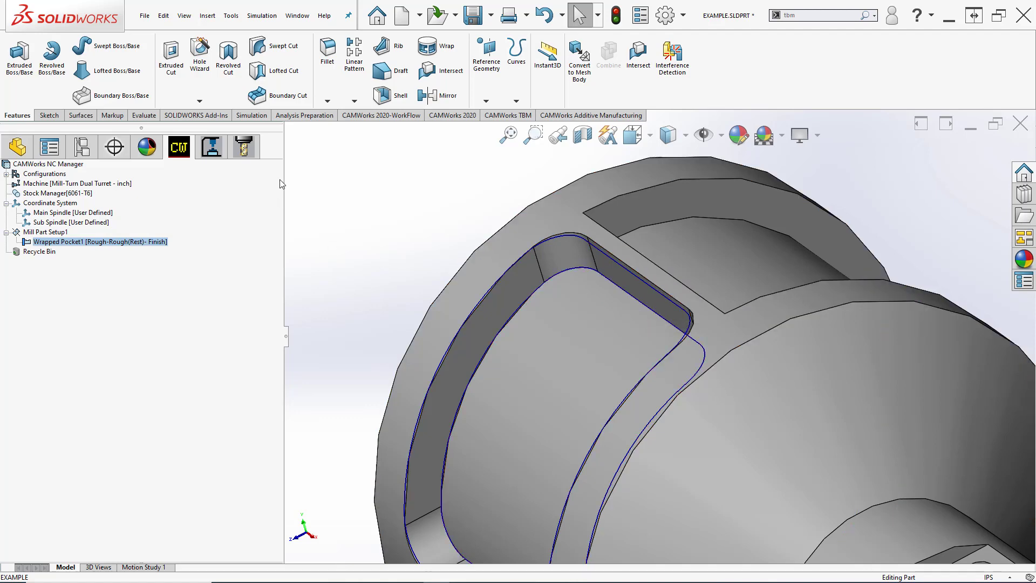
# Step: Show the Rough Mill1 toolpath from the Operation Tree and play its toolpath simulation
pyautogui.click(211, 146)
pyautogui.click(125, 244)
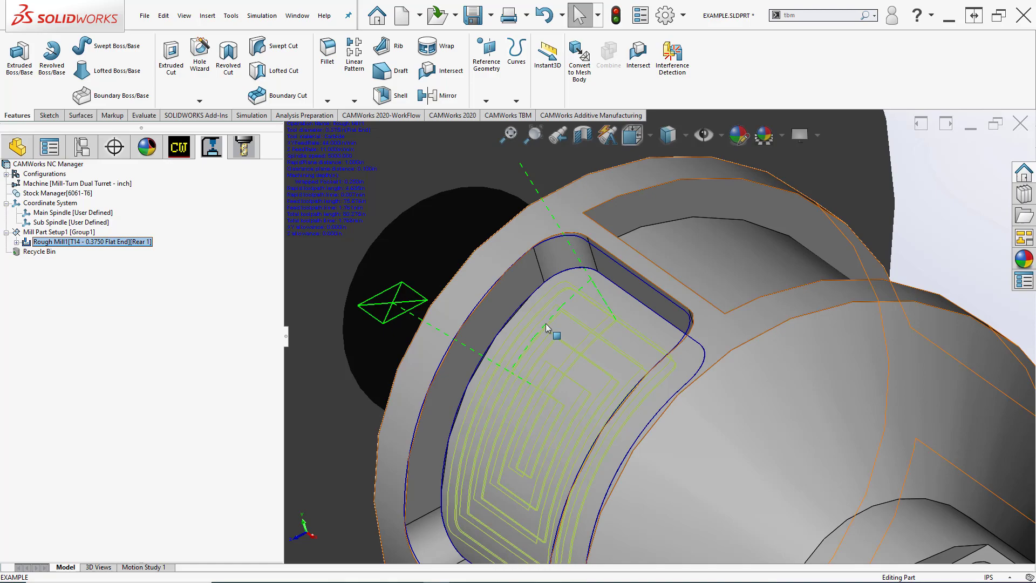
pyautogui.moveTo(553, 331); pyautogui.dragTo(679, 316, button='middle')
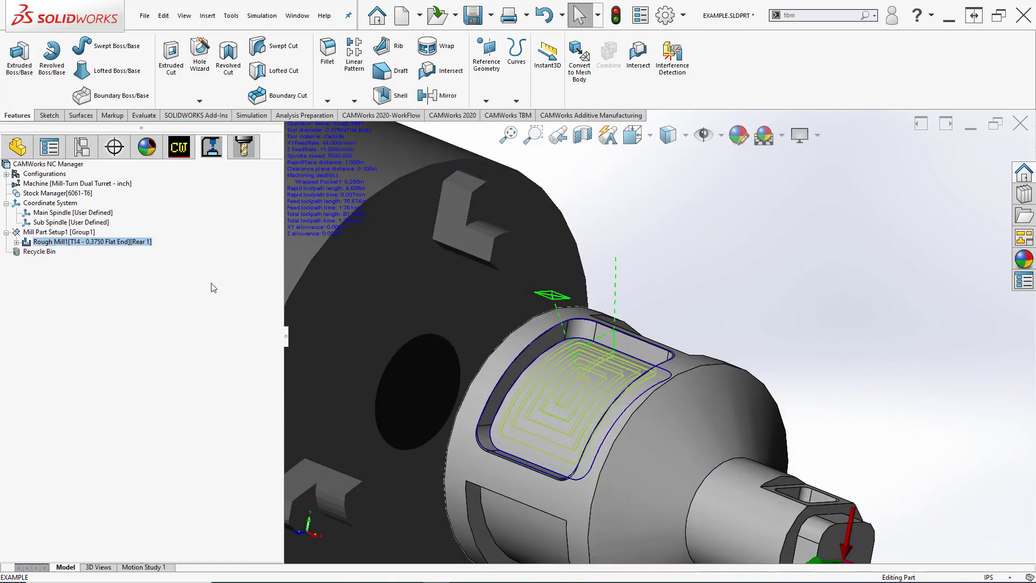
pyautogui.rightClick(105, 243)
pyautogui.click(129, 248)
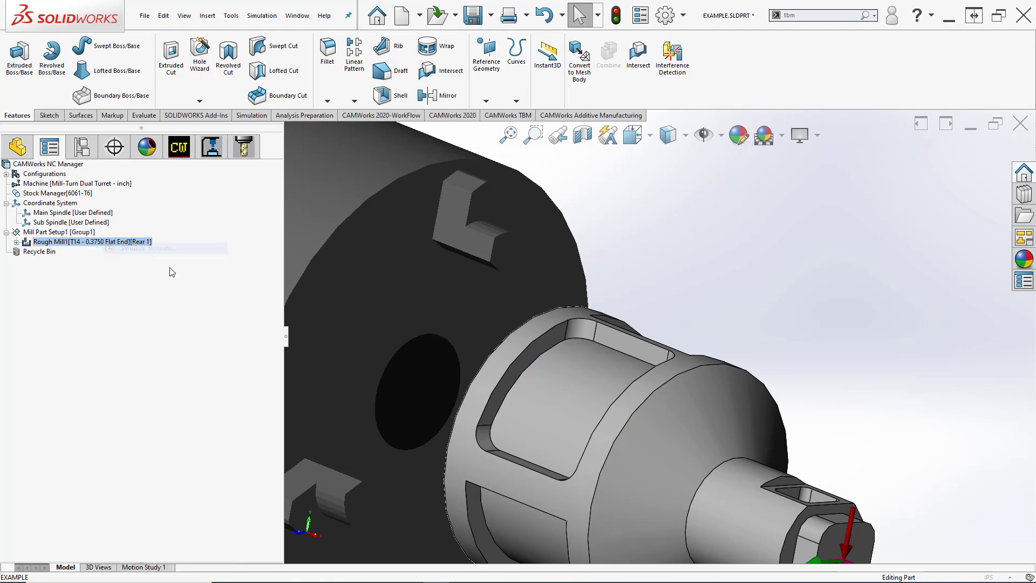
pyautogui.click(71, 247)
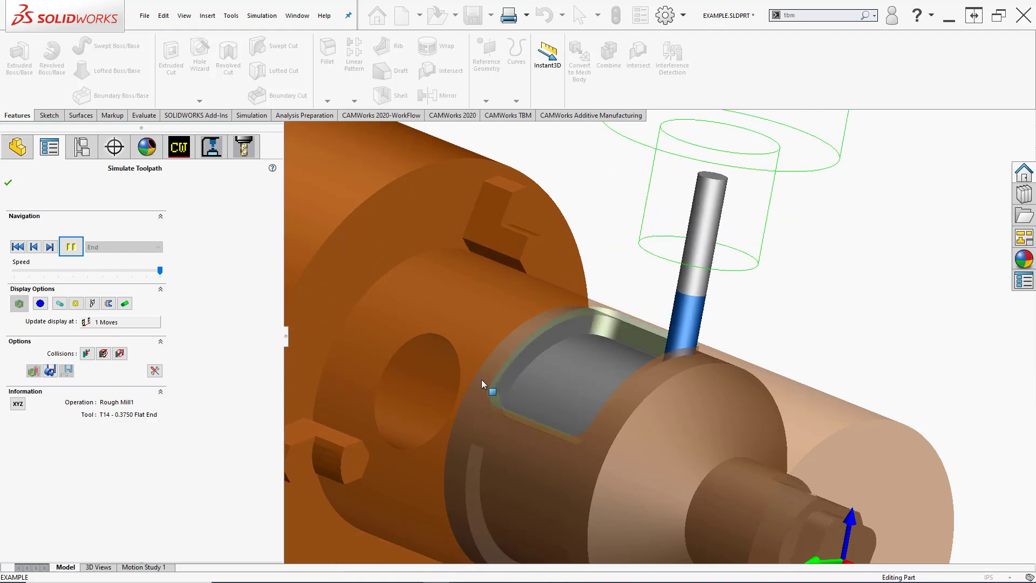
# Step: Show the roughed pocket in Difference mode, close the simulation, and return to the CAMWorks Feature Tree
pyautogui.click(19, 303)
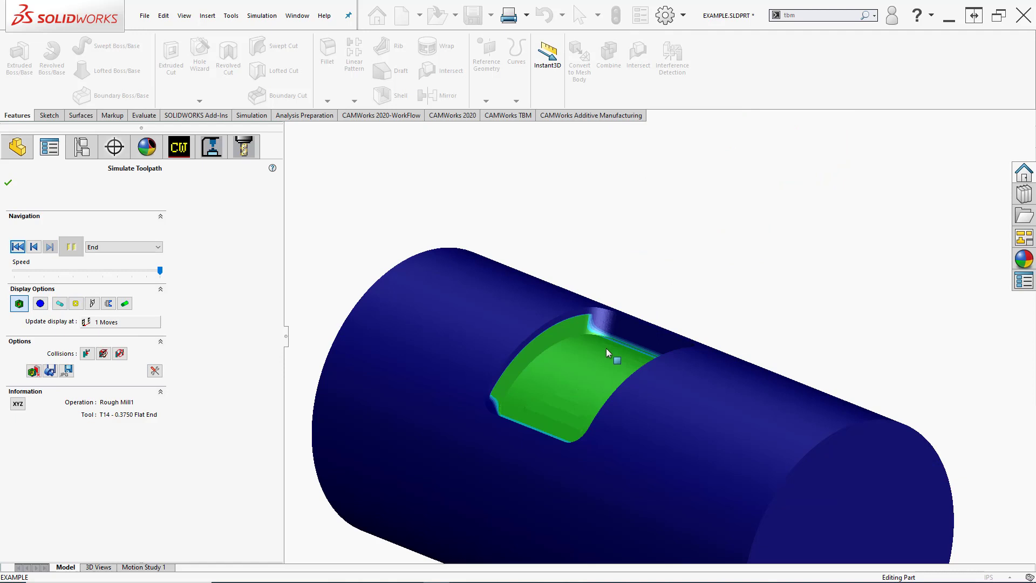
pyautogui.scroll(-5, 653, 334)
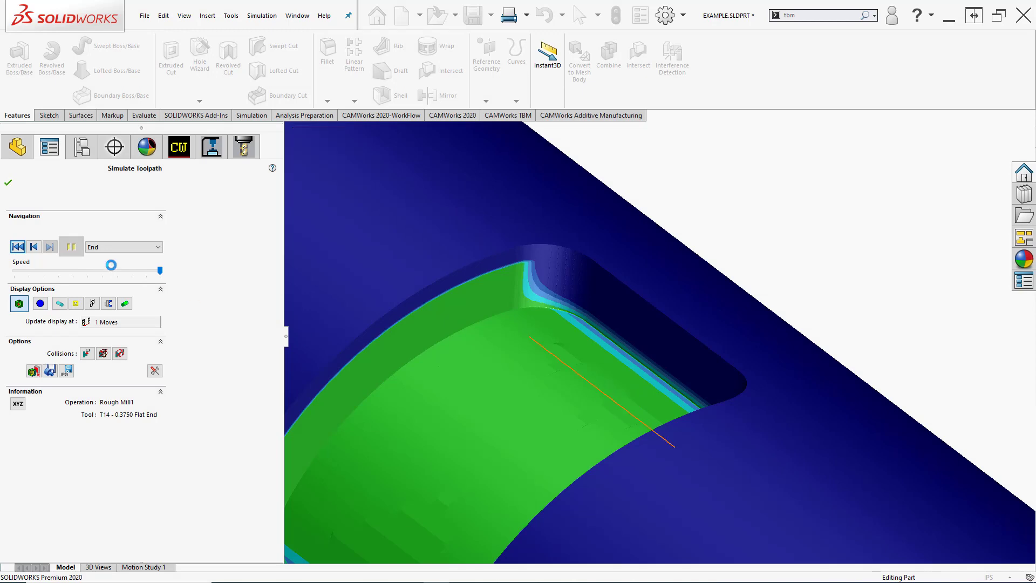
pyautogui.click(8, 183)
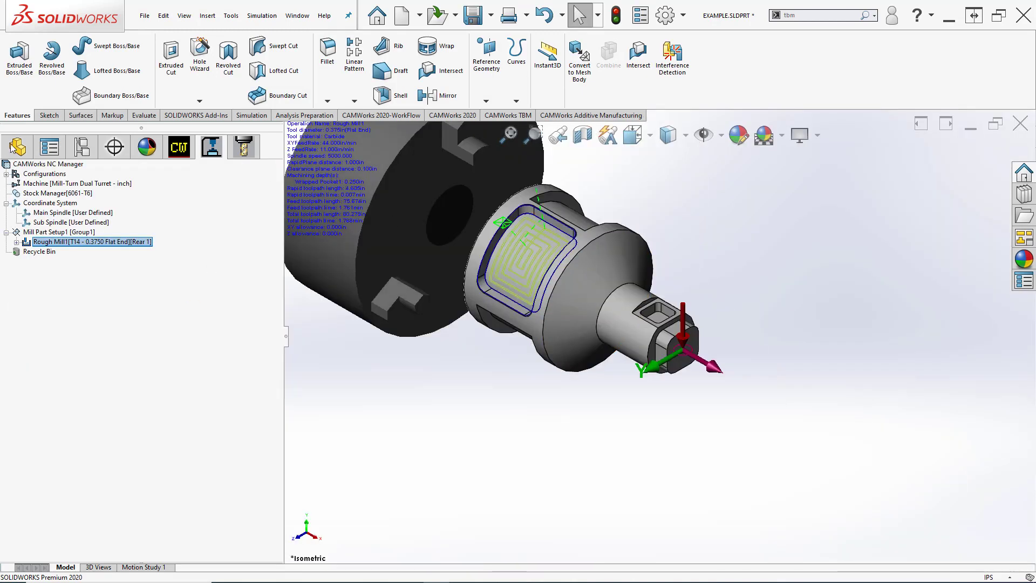
pyautogui.click(16, 146)
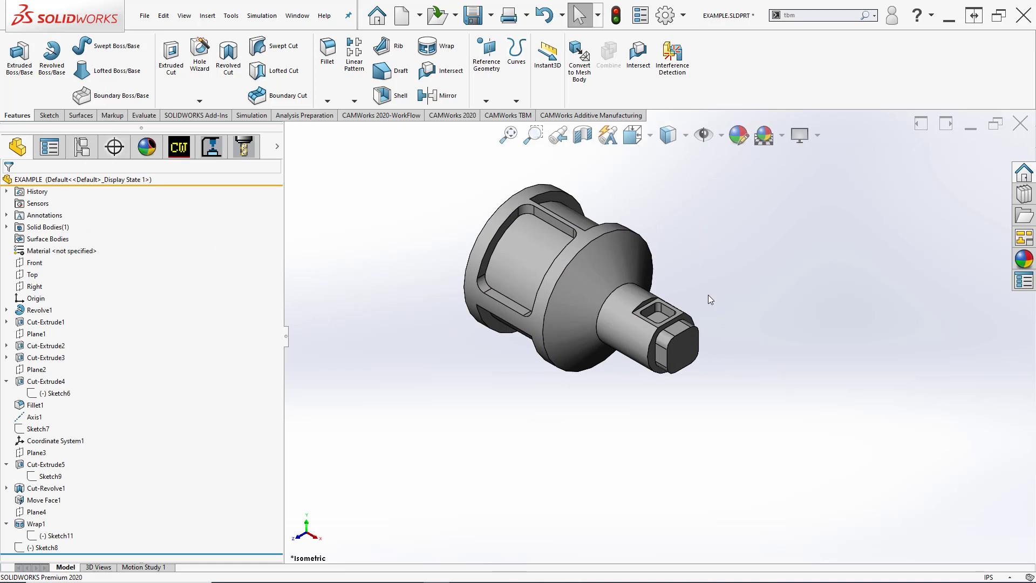
pyautogui.click(180, 146)
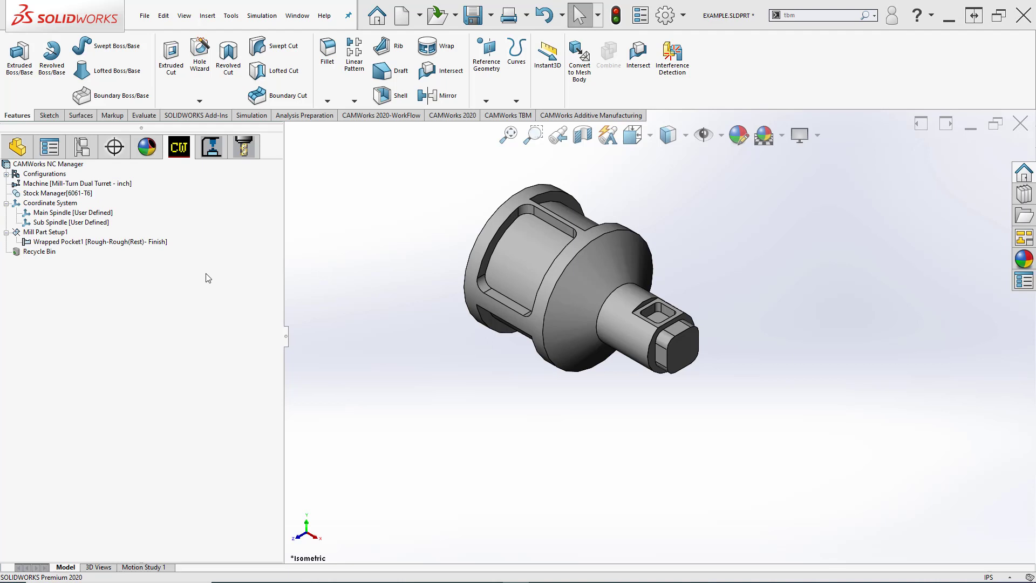
# Step: Add a Multi Surface Feature under Mill Part Setup1 from the two long pocket walls and curved end wall
pyautogui.rightClick(59, 232)
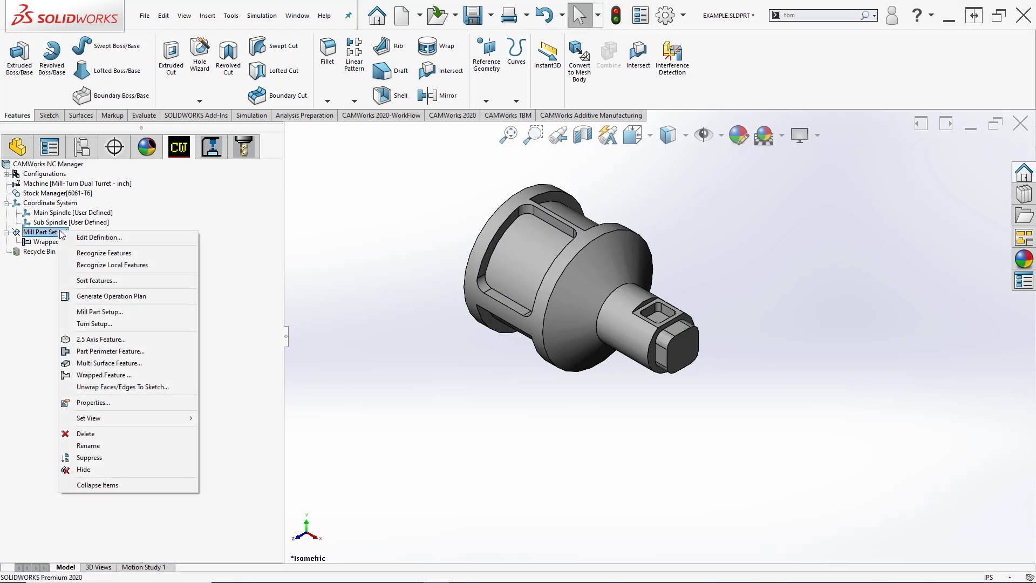
pyautogui.click(164, 363)
pyautogui.scroll(-5, 571, 233)
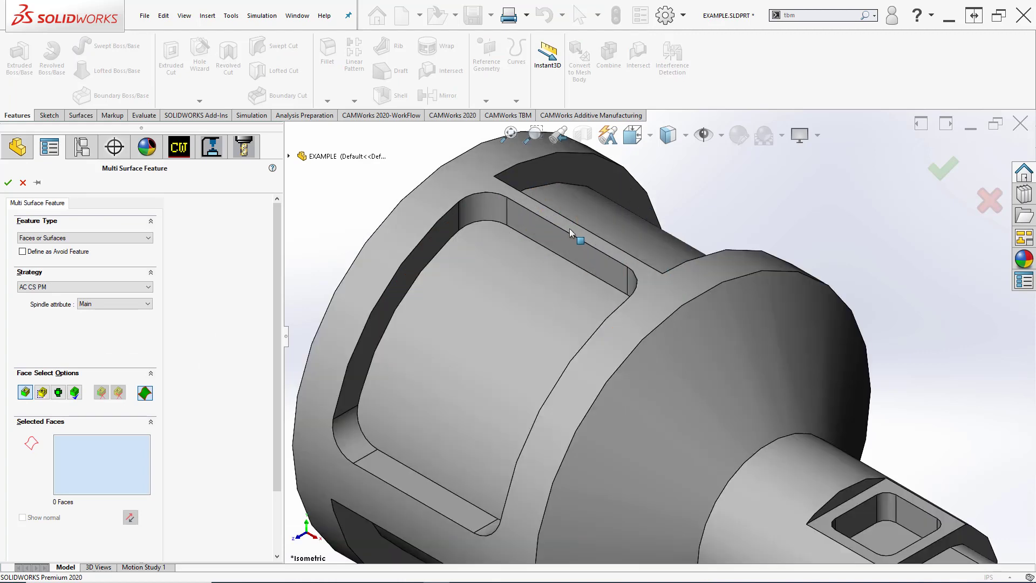
pyautogui.scroll(-3, 571, 233)
pyautogui.click(642, 316)
pyautogui.click(575, 285)
pyautogui.scroll(3, 477, 236)
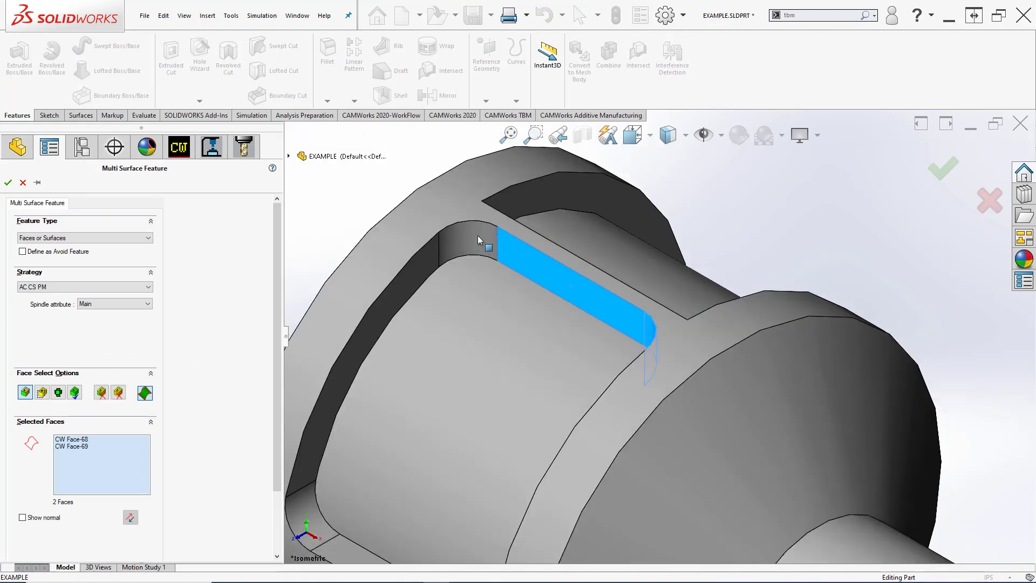
pyautogui.click(476, 244)
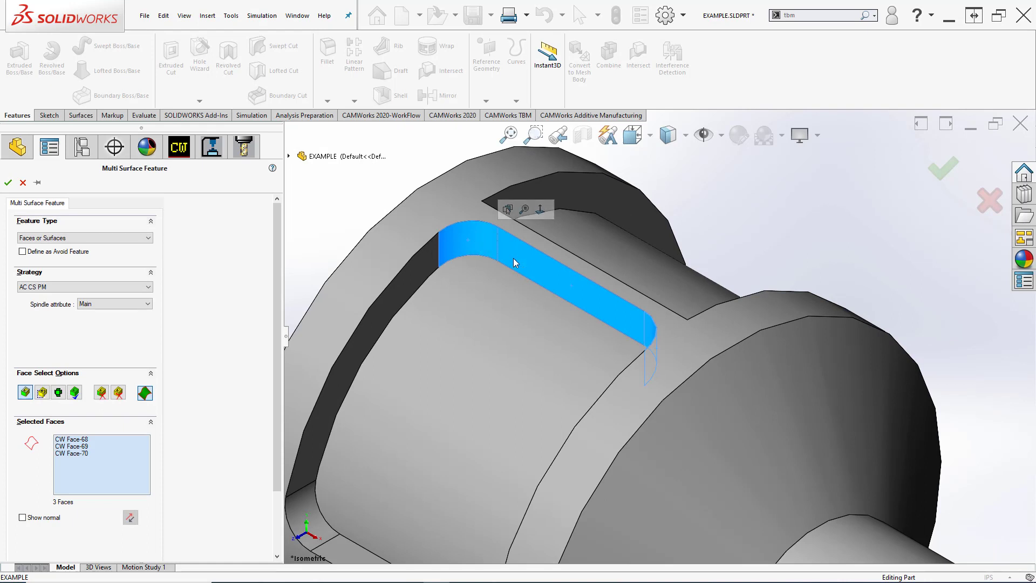
pyautogui.scroll(3, 513, 259)
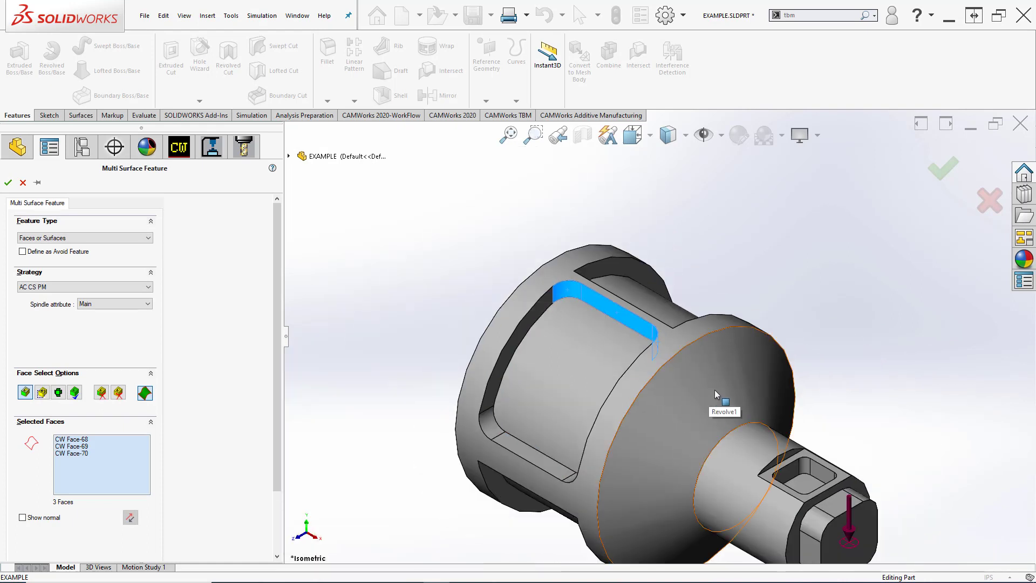
pyautogui.scroll(-1, 664, 369)
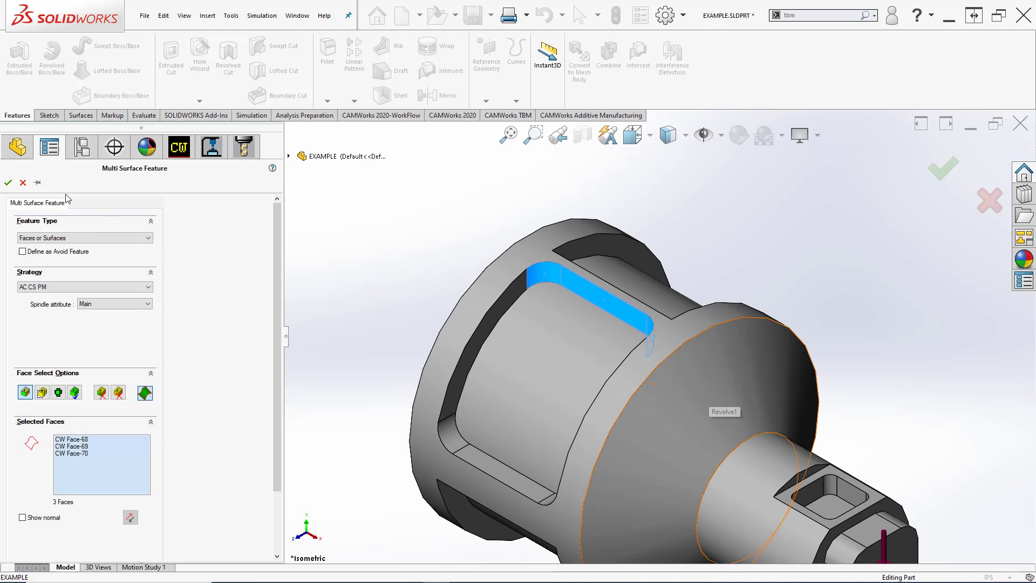
pyautogui.click(8, 182)
# Step: Add a Multiaxis Mill operation to the new feature using the T14 0.3750 Flat End tool
pyautogui.rightClick(80, 251)
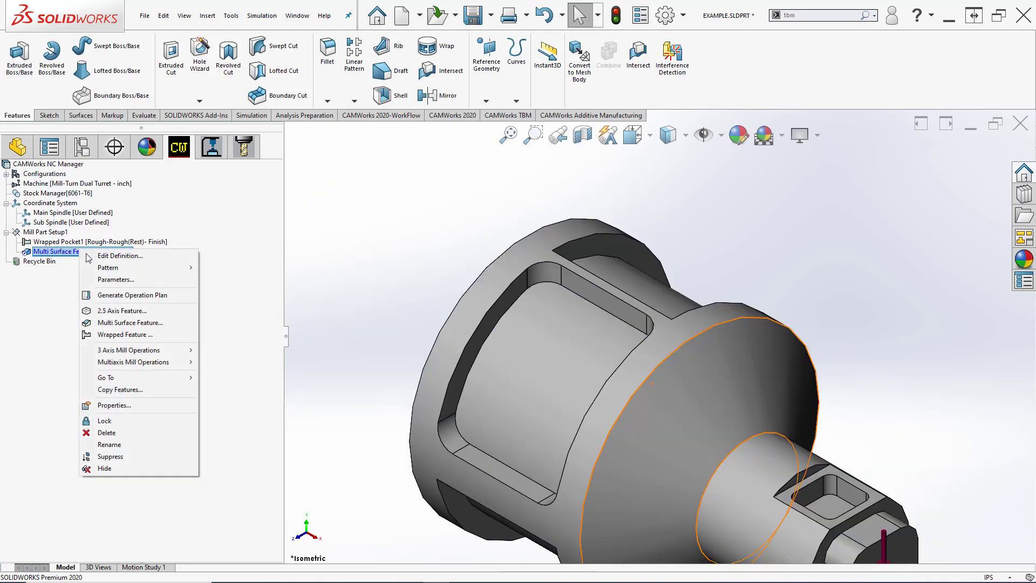
pyautogui.moveTo(156, 363)
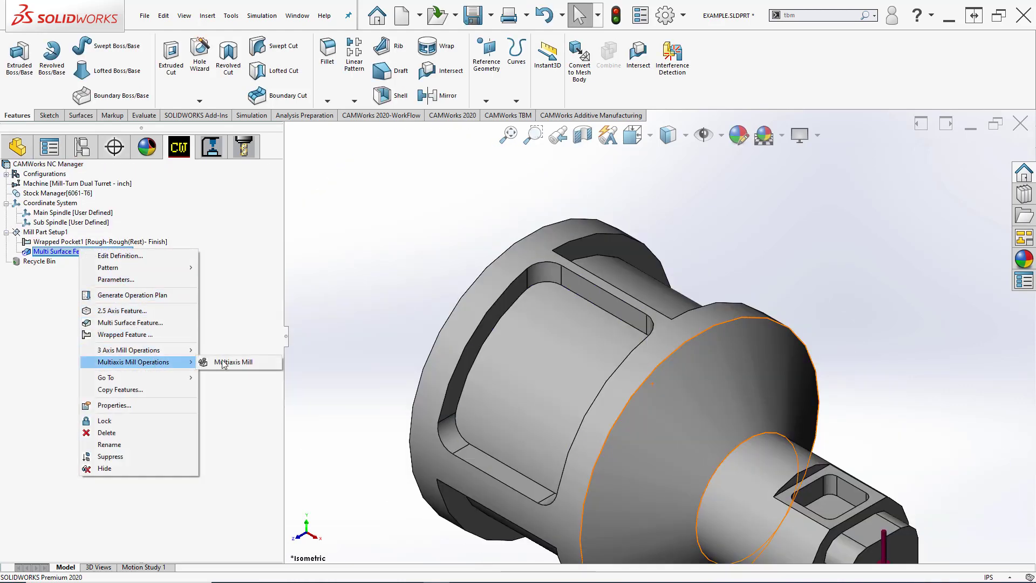
pyautogui.click(251, 361)
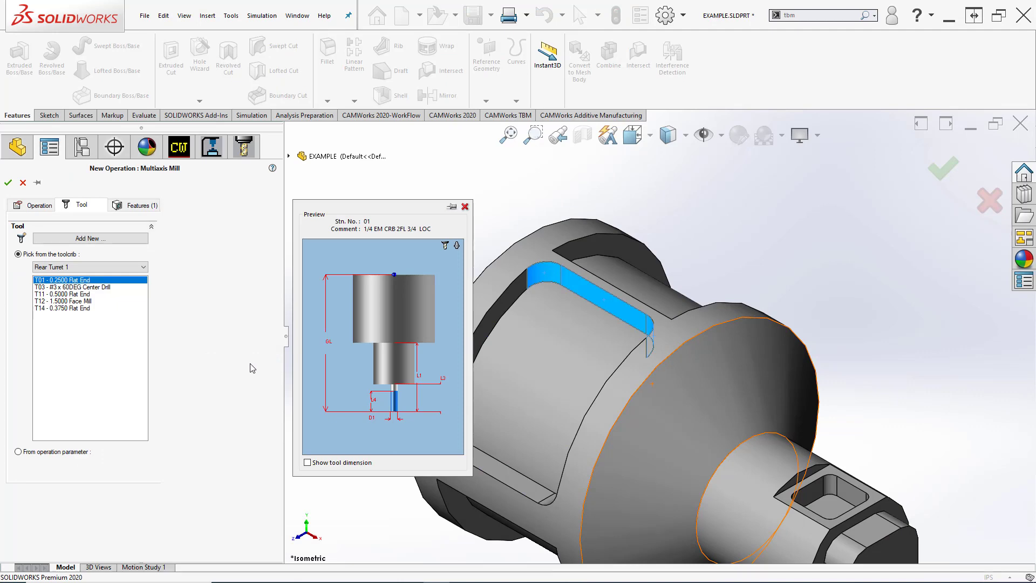
pyautogui.click(83, 308)
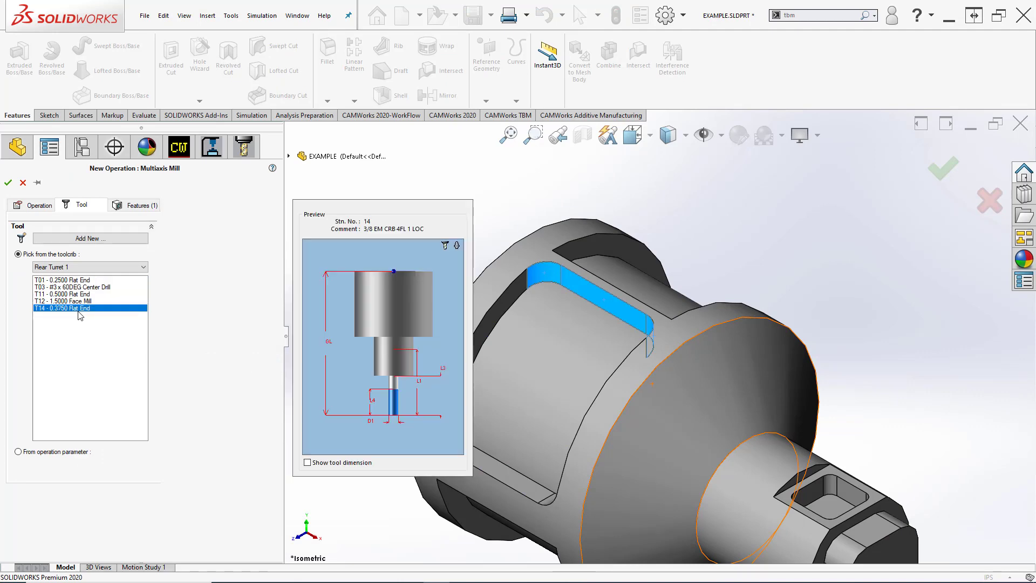
pyautogui.click(8, 183)
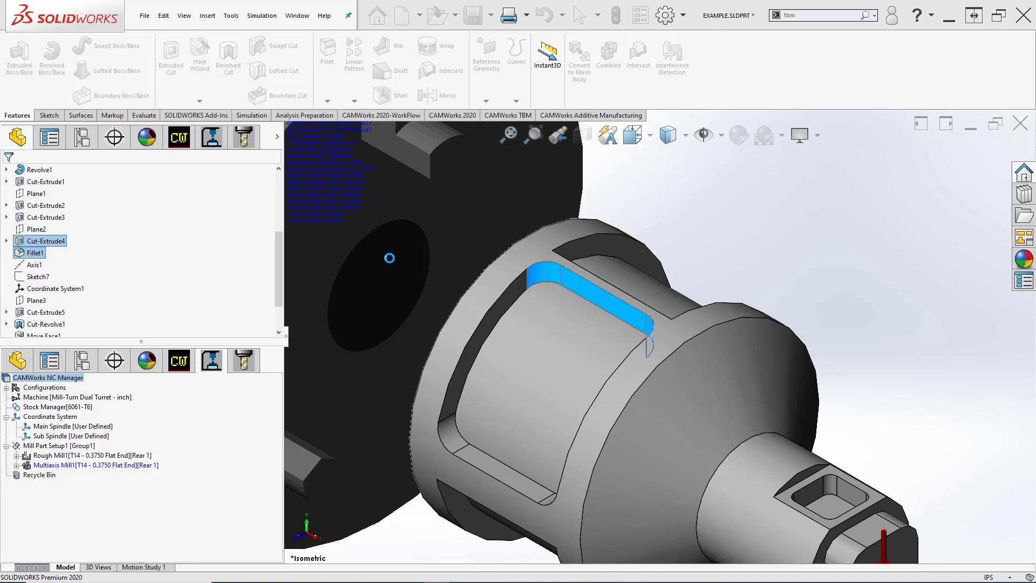
# Step: Set Multiaxis Mill1's Number of axis to 4 Axis with a 90° side tilt angle
pyautogui.moveTo(212, 11); pyautogui.dragTo(606, 104)
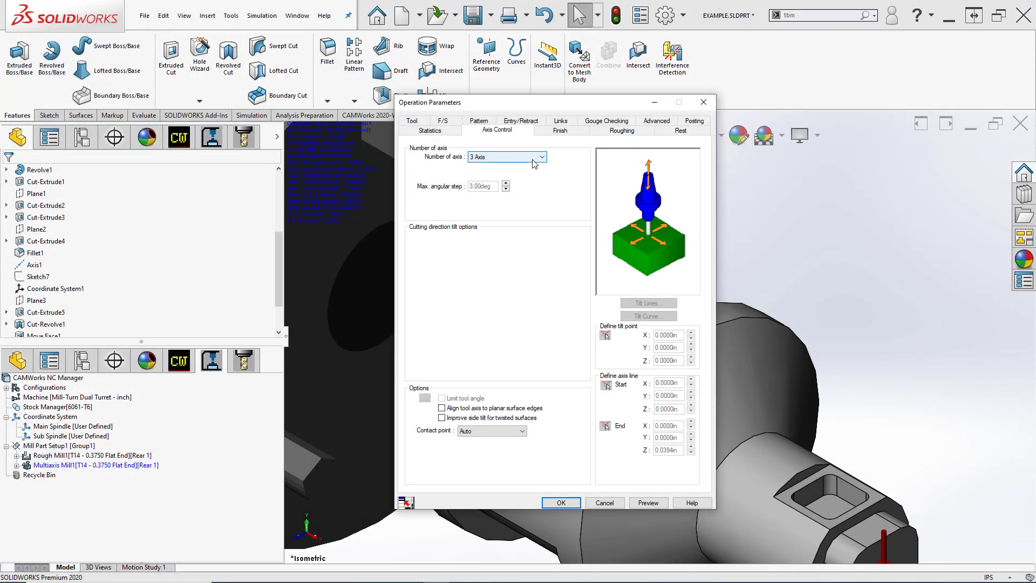
pyautogui.click(533, 162)
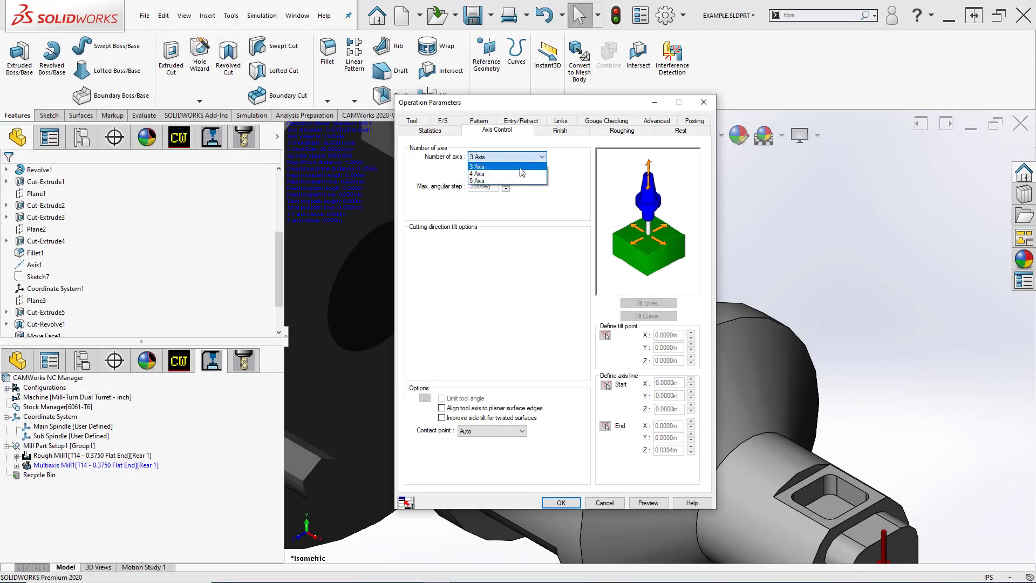
pyautogui.click(517, 175)
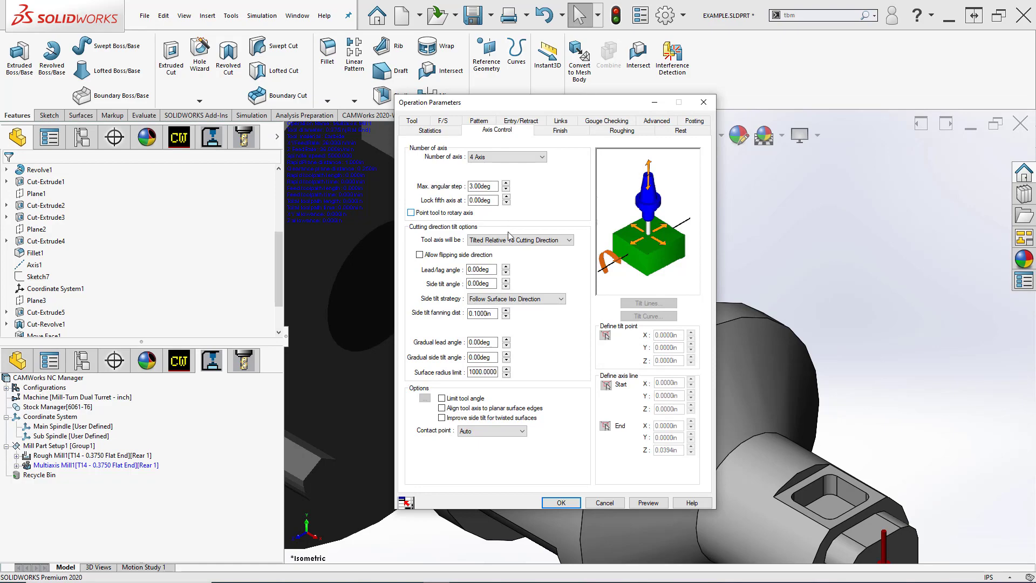
pyautogui.doubleClick(480, 284)
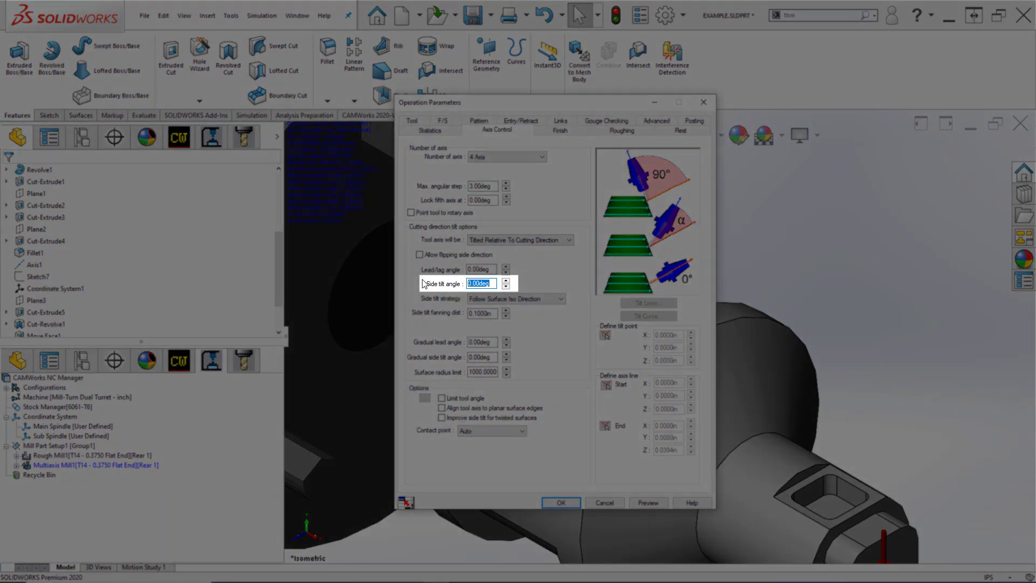
pyautogui.write('90')
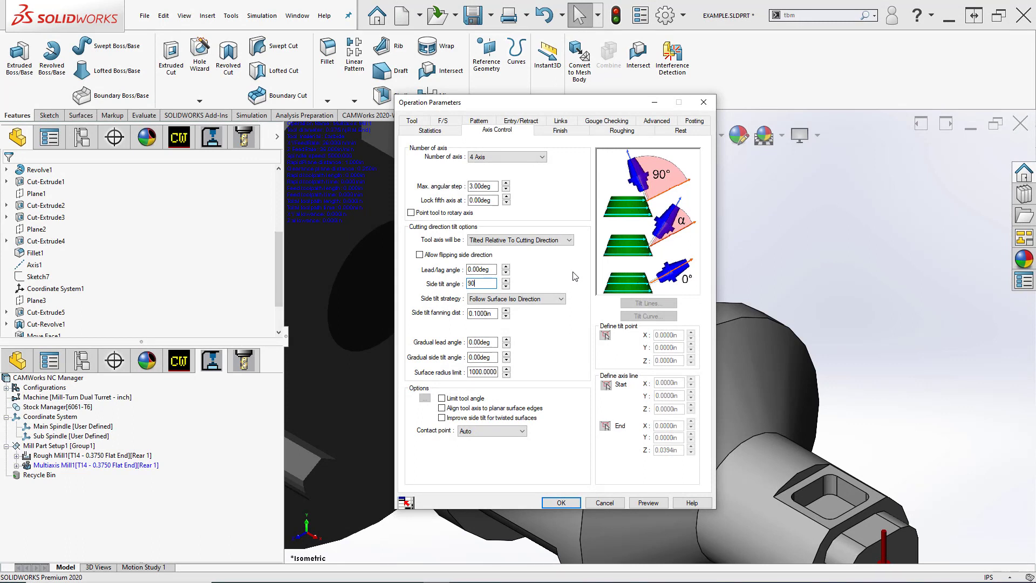
# Step: Change the toolpath pattern to Flowline Between Curves and start the upper-curve Curve Wizard
pyautogui.click(479, 122)
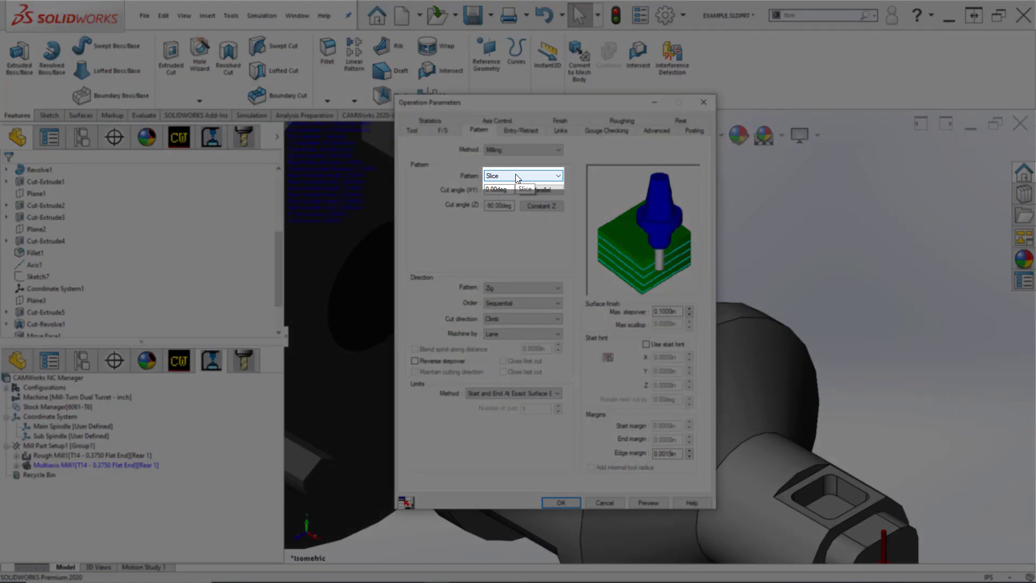
pyautogui.click(516, 175)
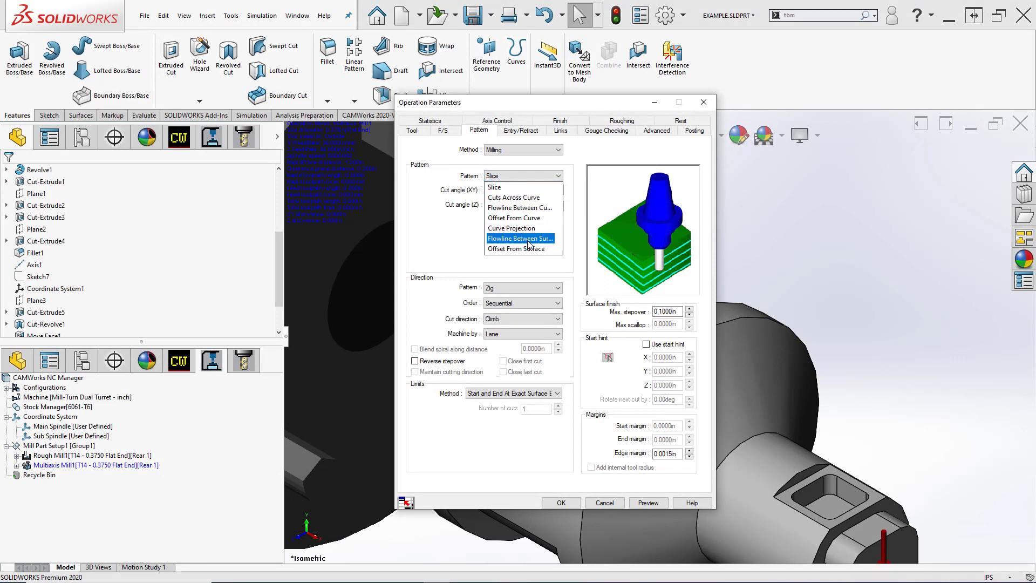
pyautogui.click(524, 208)
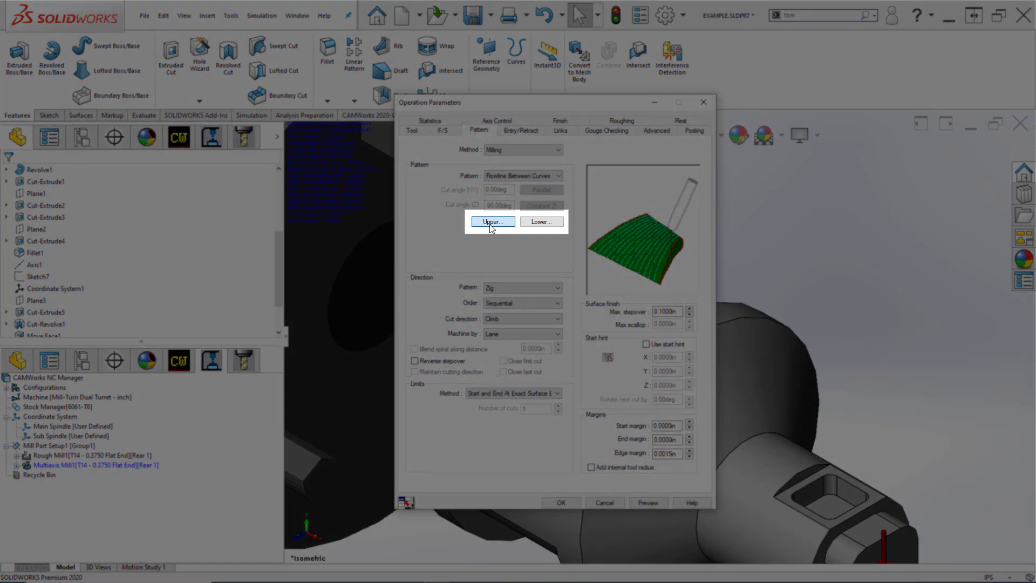
pyautogui.click(492, 222)
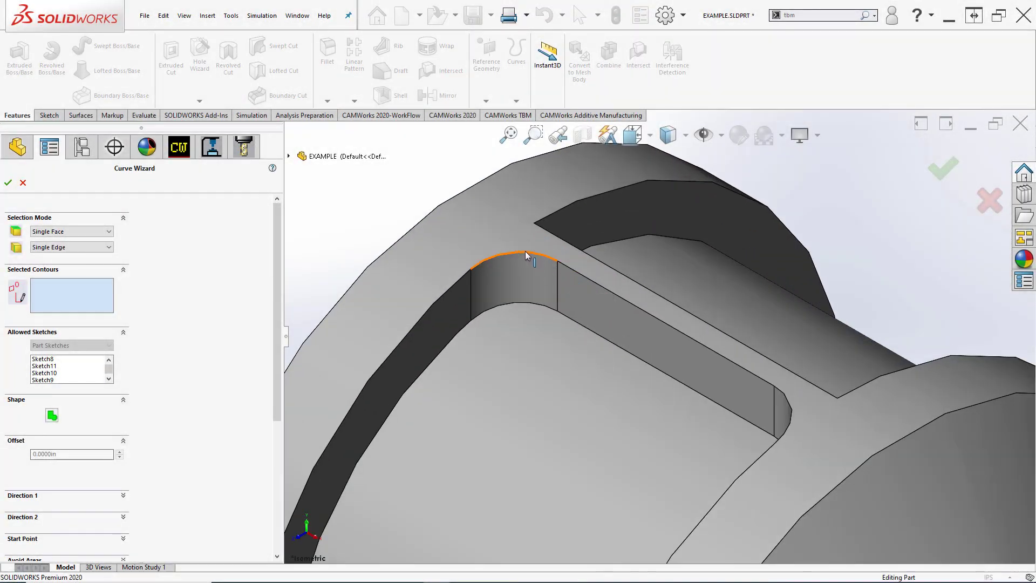
# Step: Define the flowline's upper curve from the pocket wall's three top edges
pyautogui.click(583, 277)
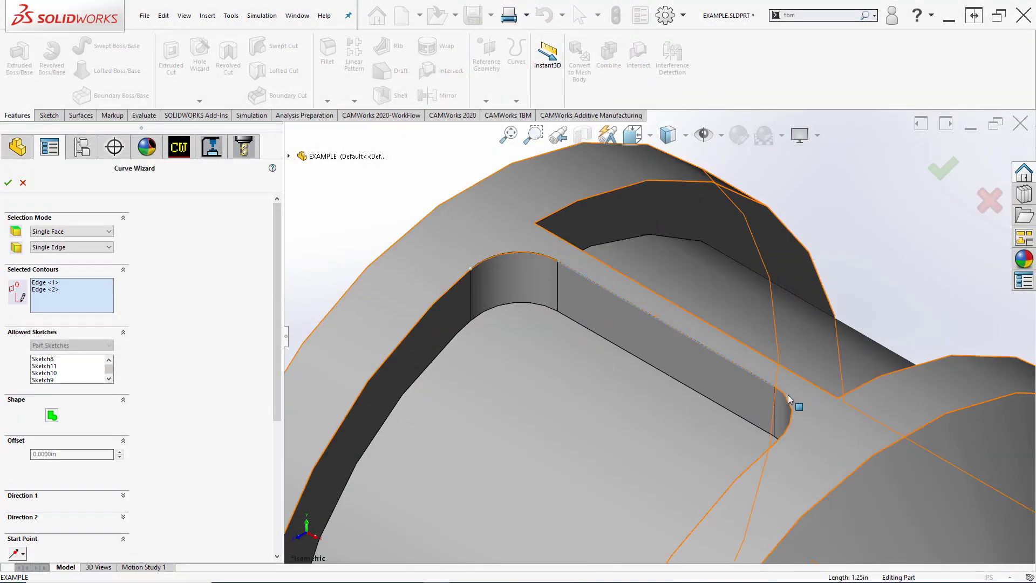
pyautogui.click(788, 413)
pyautogui.click(739, 476)
pyautogui.click(9, 182)
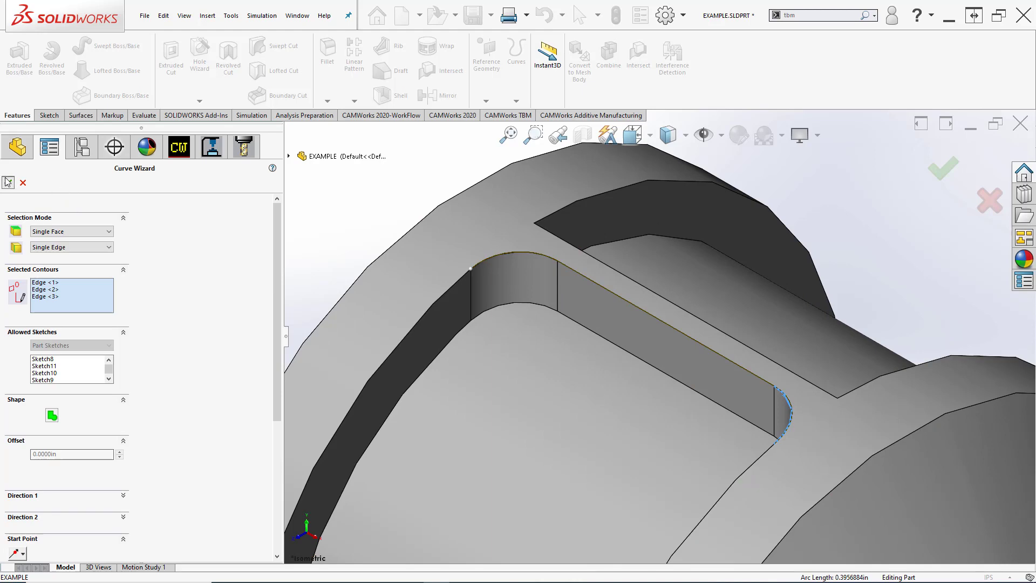
# Step: Define the flowline's lower curve from the pocket wall's three bottom edges
pyautogui.click(537, 222)
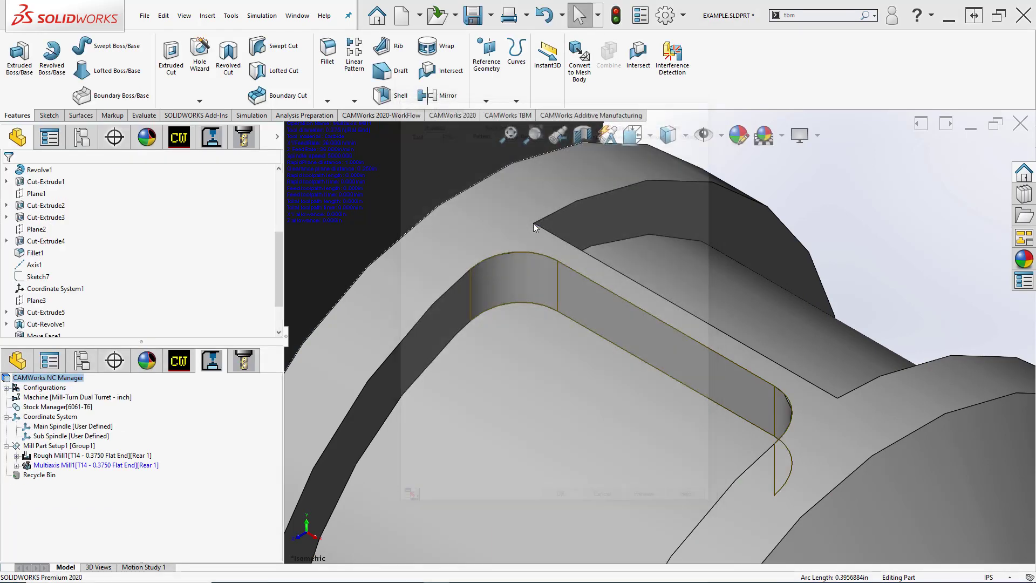
pyautogui.click(548, 316)
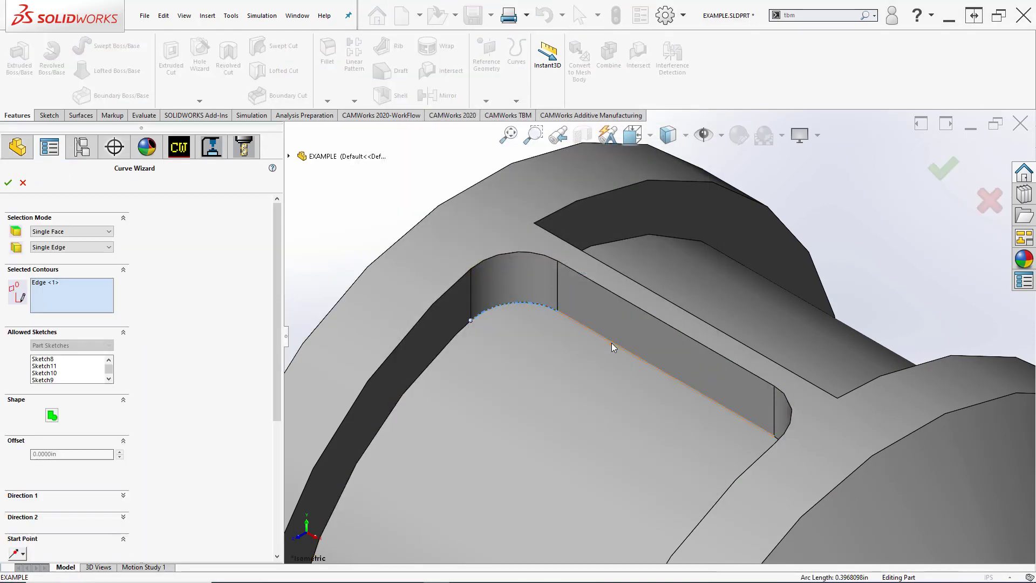
pyautogui.click(613, 346)
pyautogui.moveTo(613, 345); pyautogui.dragTo(585, 363, button='middle')
pyautogui.click(788, 461)
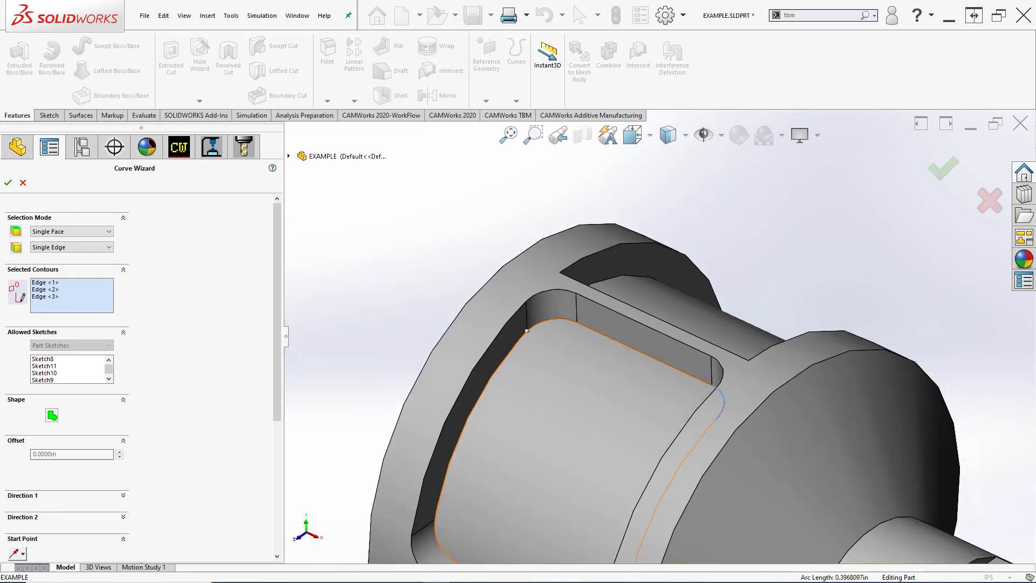
pyautogui.click(8, 183)
pyautogui.moveTo(587, 103); pyautogui.dragTo(365, 98)
# Step: Preview the flowline toolpath on the pocket wall and set the Direction Pattern to Zigzag
pyautogui.click(435, 497)
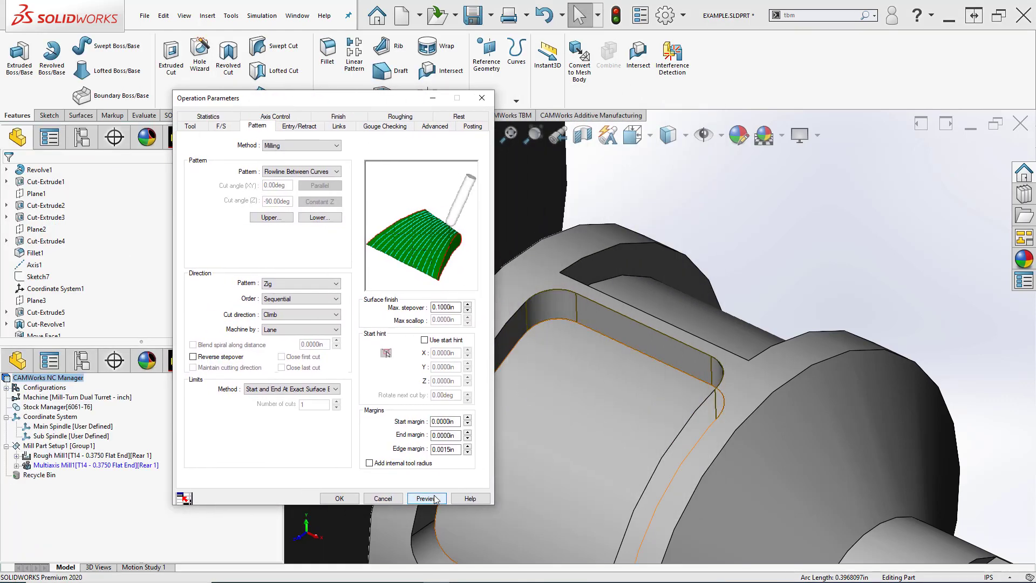
pyautogui.moveTo(626, 378)
pyautogui.mouseDown(button='middle')
pyautogui.moveTo(623, 340)
pyautogui.moveTo(671, 349)
pyautogui.moveTo(633, 364)
pyautogui.mouseUp(button='middle')
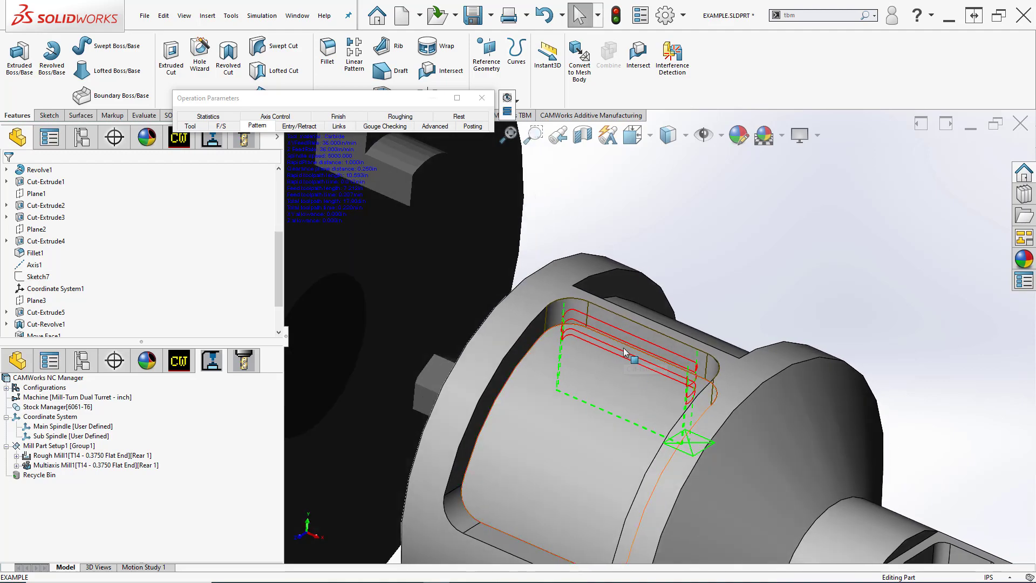
pyautogui.click(461, 103)
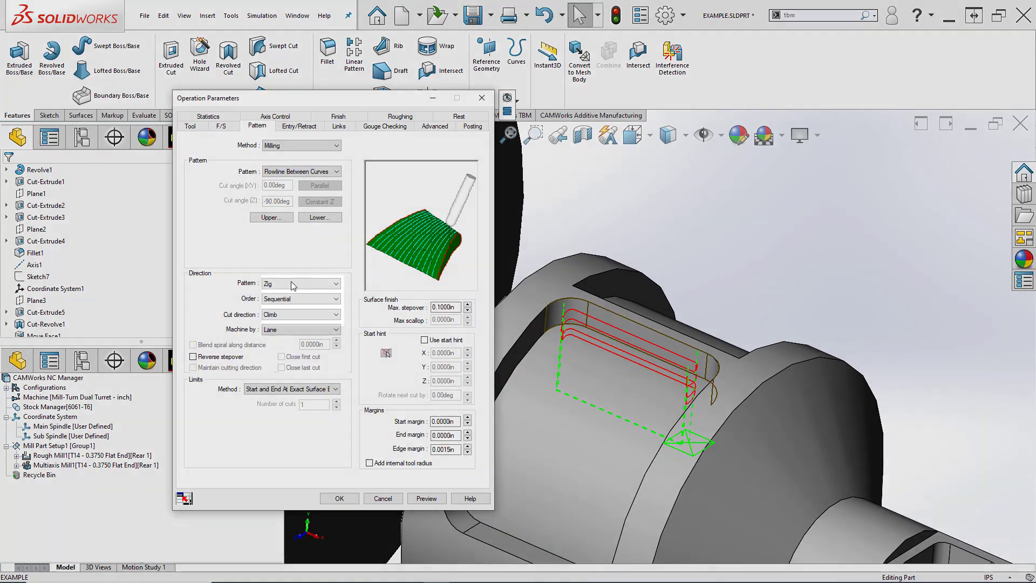
pyautogui.click(294, 284)
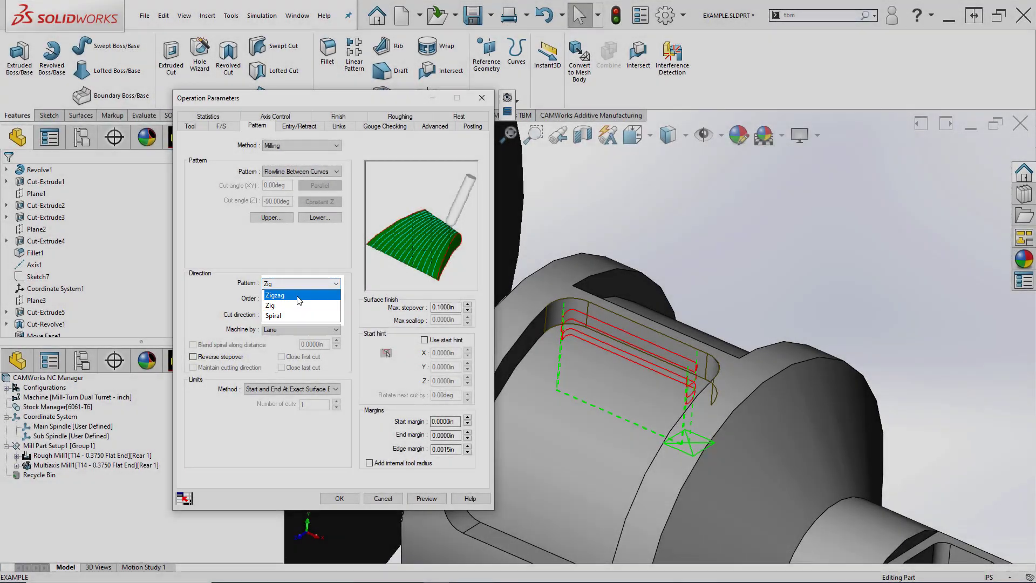
pyautogui.click(297, 295)
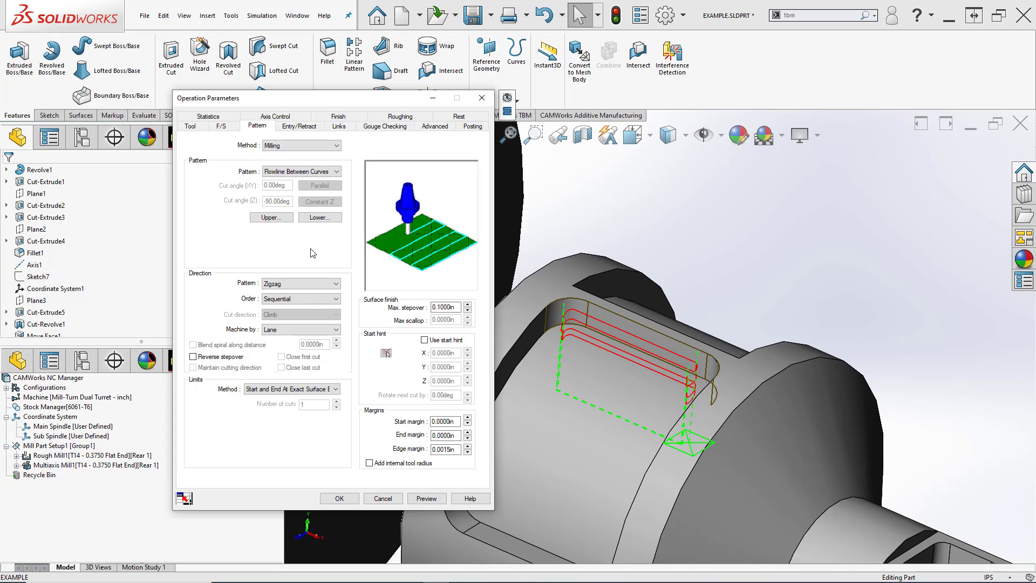
pyautogui.click(298, 126)
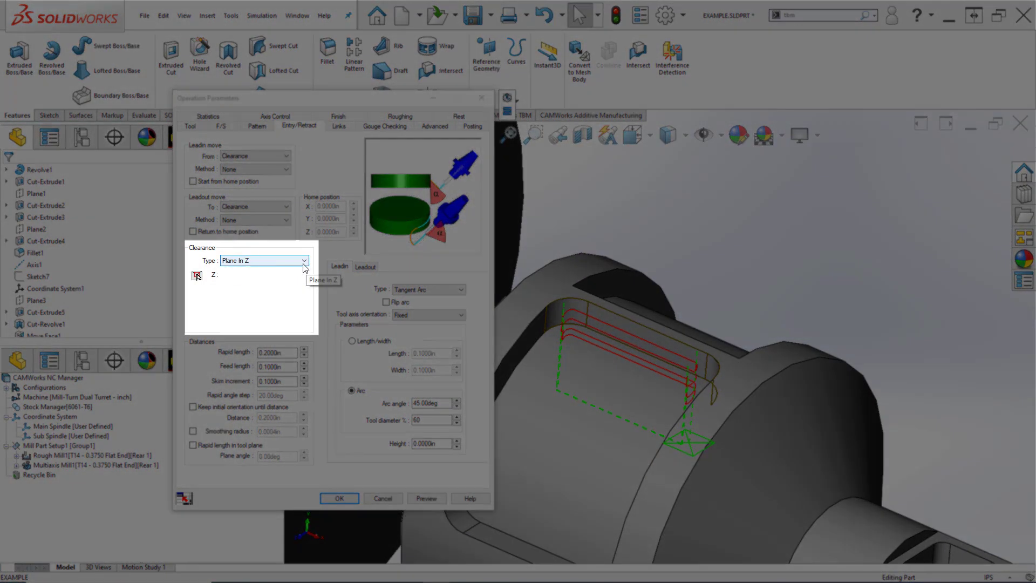
# Step: Set the clearance to Cylinder About X with radius 2 and generate the toolpath
pyautogui.click(305, 262)
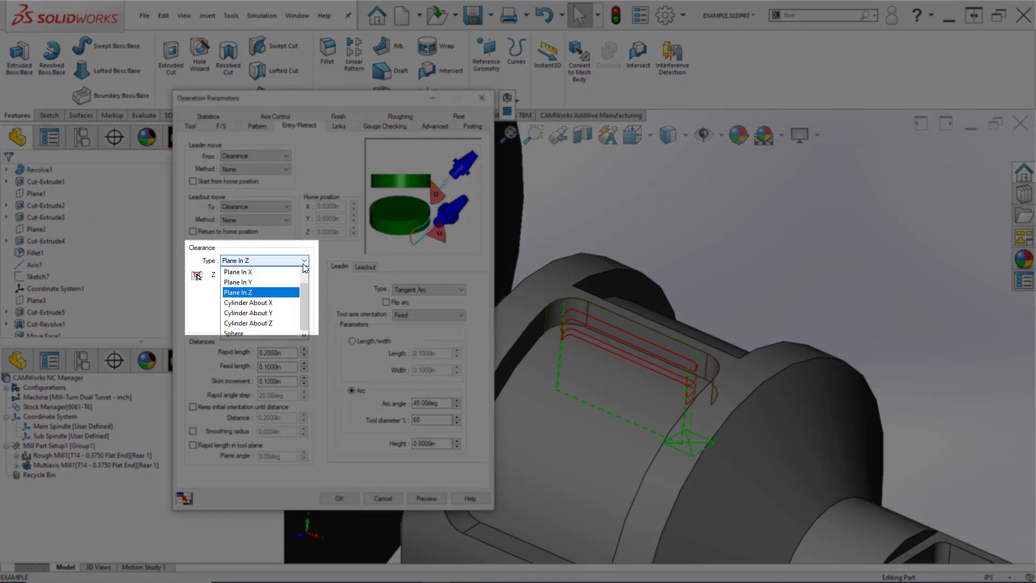
pyautogui.click(259, 302)
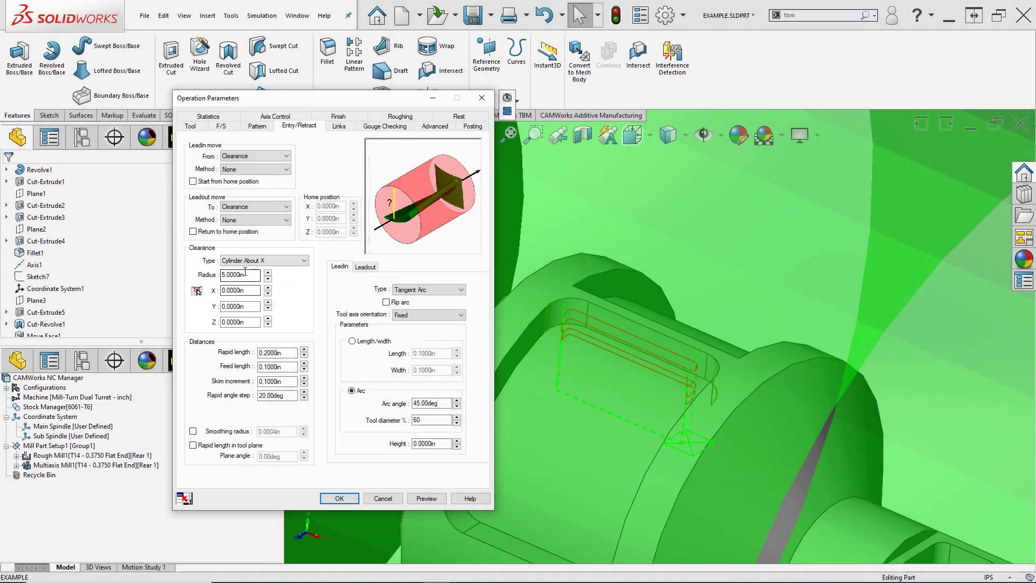
pyautogui.doubleClick(243, 274)
pyautogui.write('2')
pyautogui.click(254, 290)
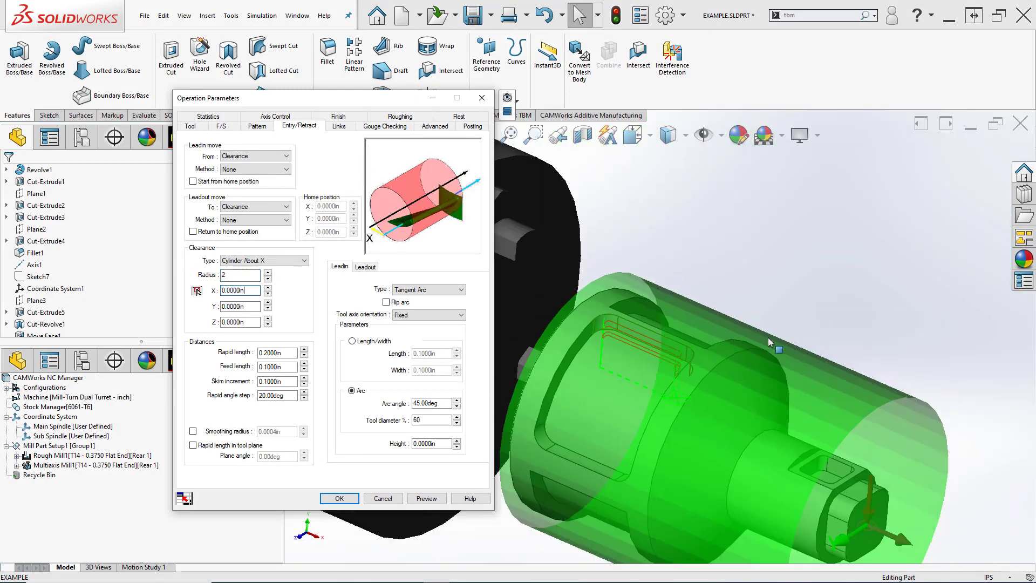
pyautogui.moveTo(769, 338)
pyautogui.mouseDown(button='middle')
pyautogui.moveTo(700, 276)
pyautogui.moveTo(753, 302)
pyautogui.mouseUp(button='middle')
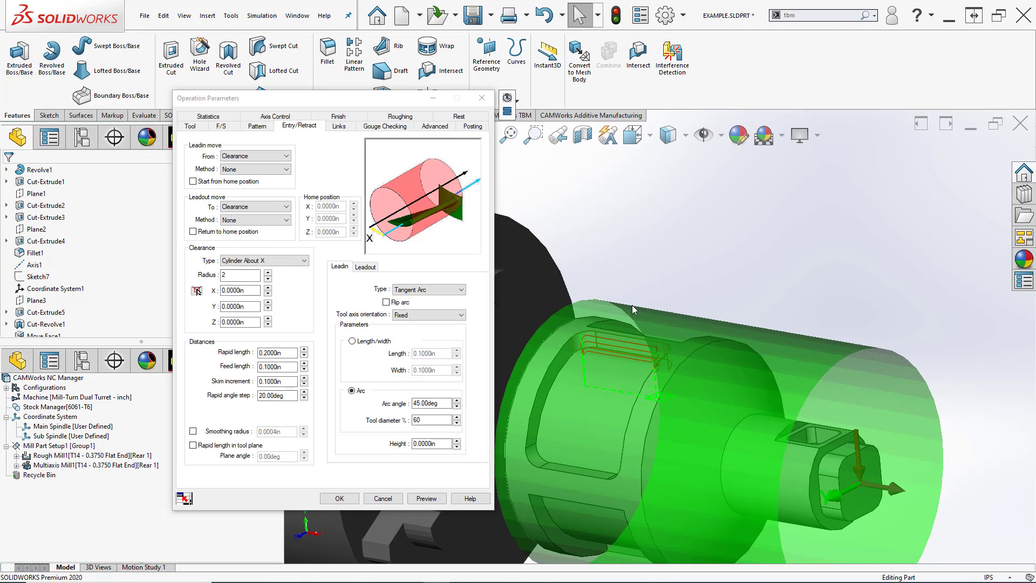
pyautogui.press('Return')
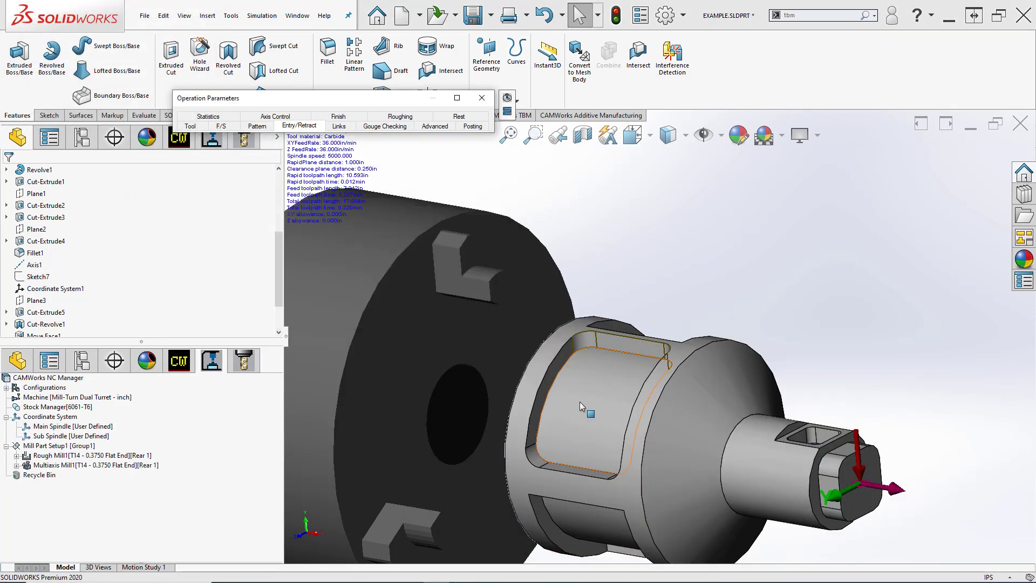
# Step: Inspect the zigzag toolpath passes along the pocket wall from several angles
pyautogui.scroll(-6, 629, 350)
pyautogui.moveTo(629, 350); pyautogui.dragTo(595, 326, button='middle')
pyautogui.scroll(-5, 582, 372)
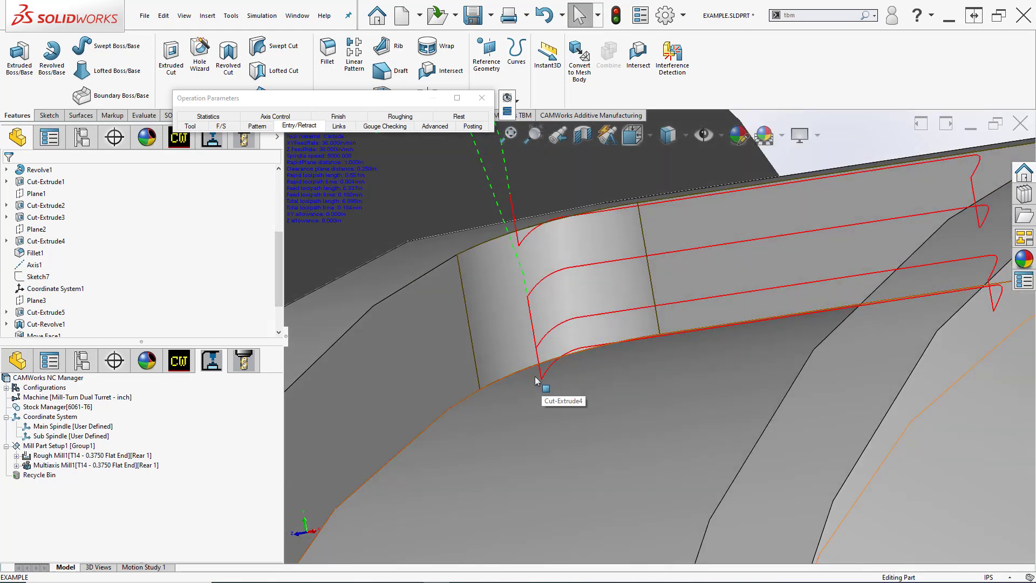
pyautogui.scroll(3, 650, 364)
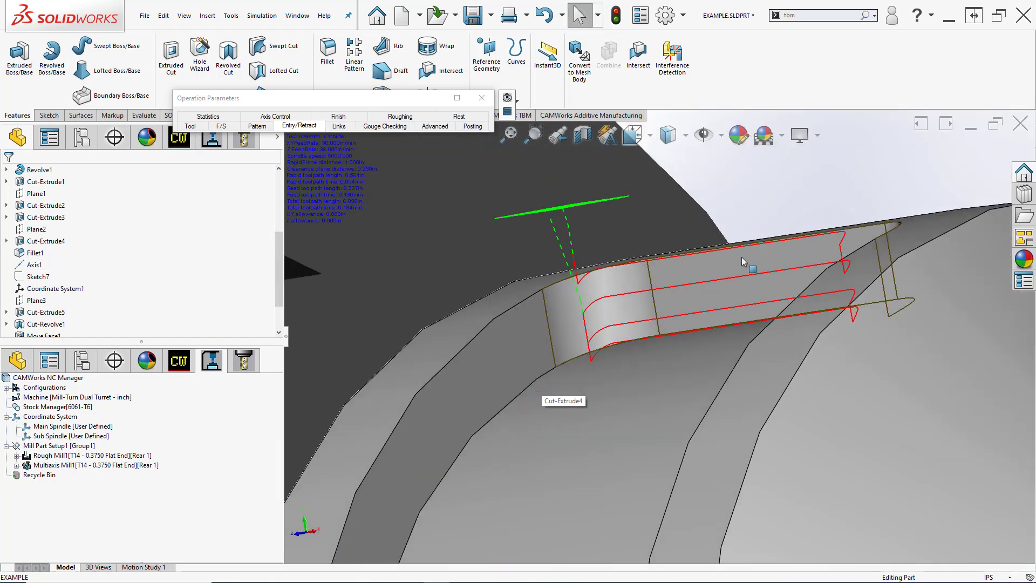
pyautogui.moveTo(747, 261); pyautogui.dragTo(718, 336, button='middle')
pyautogui.scroll(-3, 694, 301)
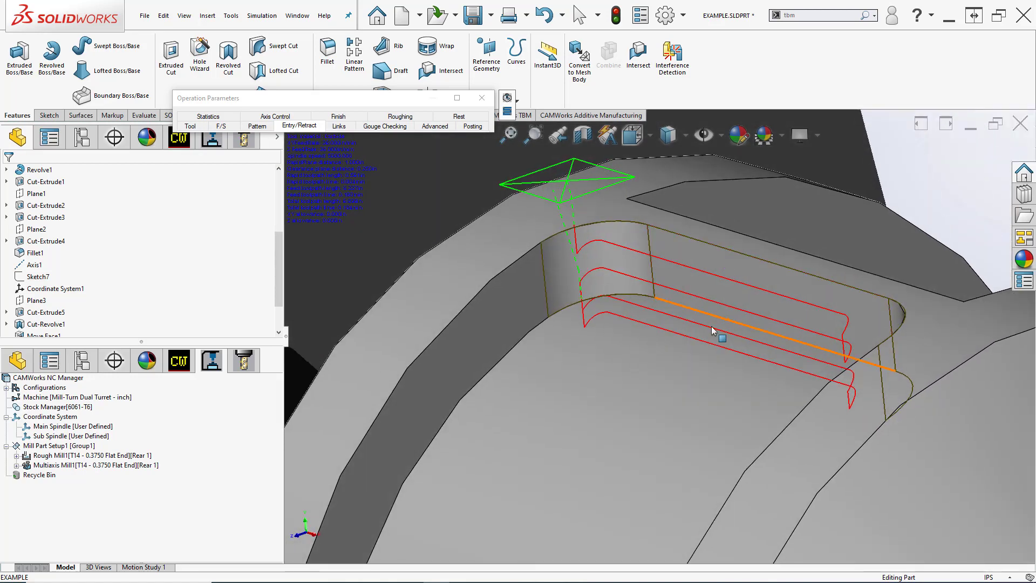
pyautogui.click(646, 389)
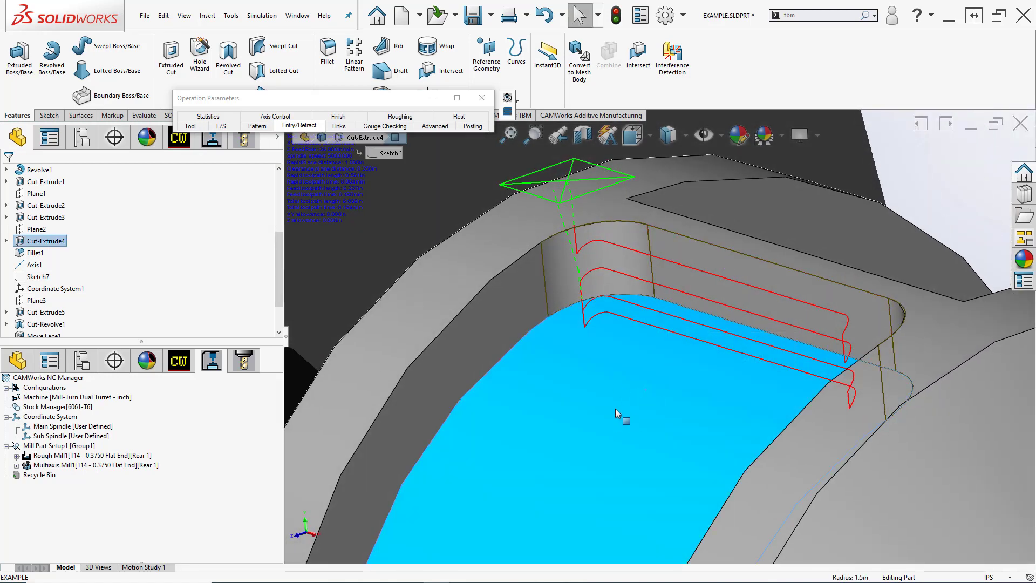
pyautogui.click(941, 185)
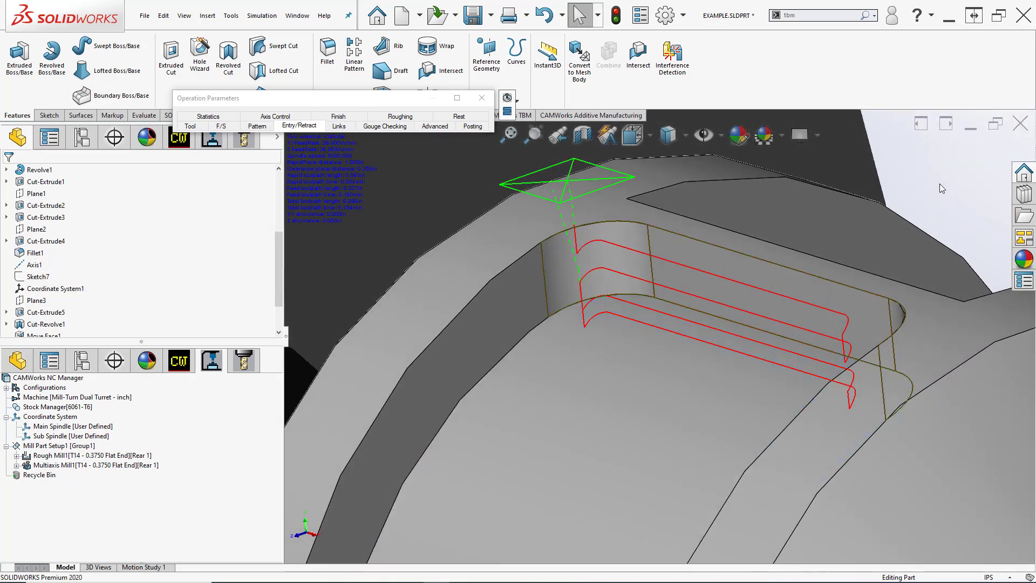
pyautogui.click(457, 101)
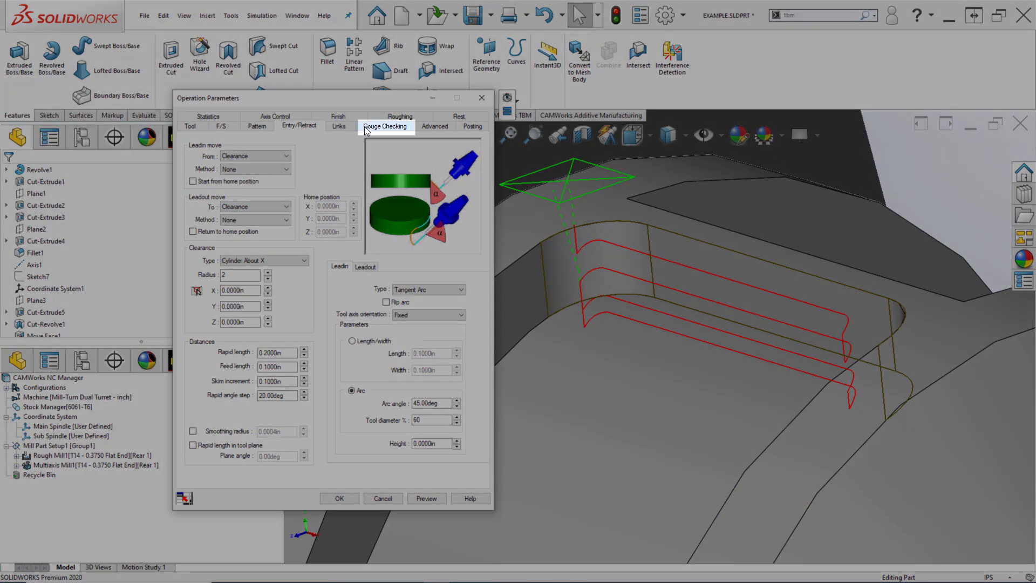
# Step: Enable gouge checking for the Flute against feature and other surfaces, retracting along tool axis
pyautogui.click(366, 129)
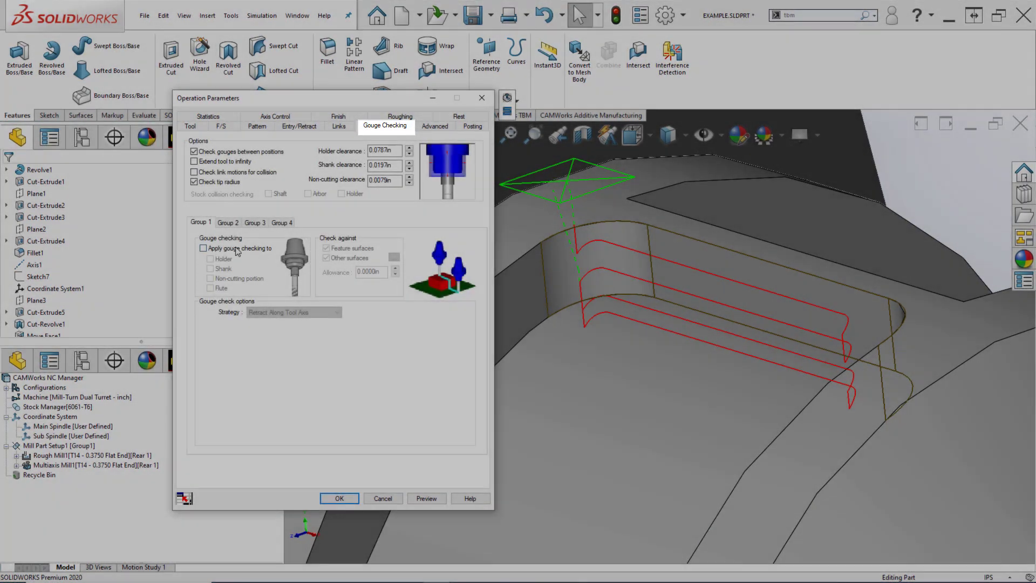
pyautogui.click(218, 249)
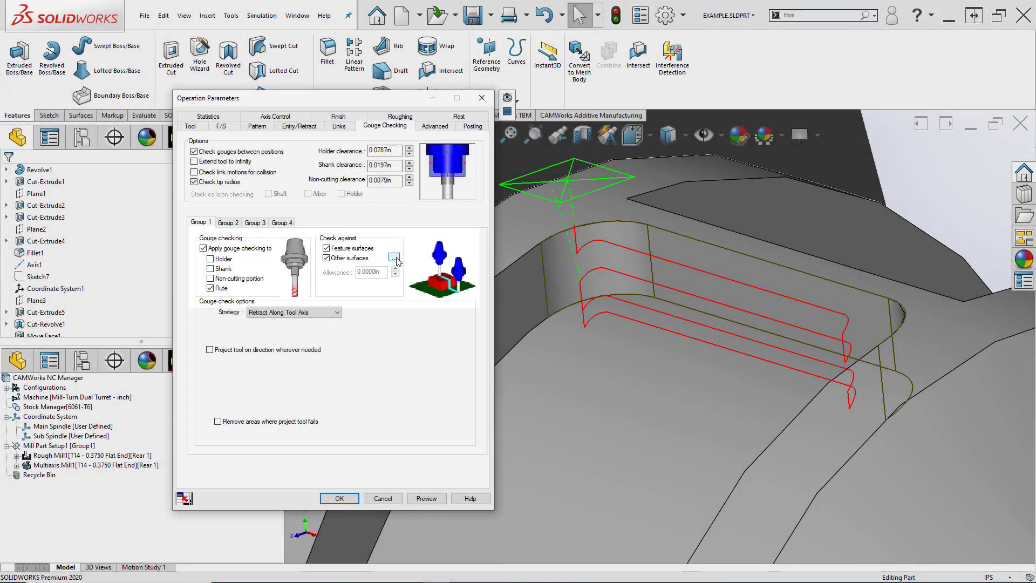
# Step: Create Multi Surface Feature2 from the pocket floor face as the avoid surface
pyautogui.click(393, 258)
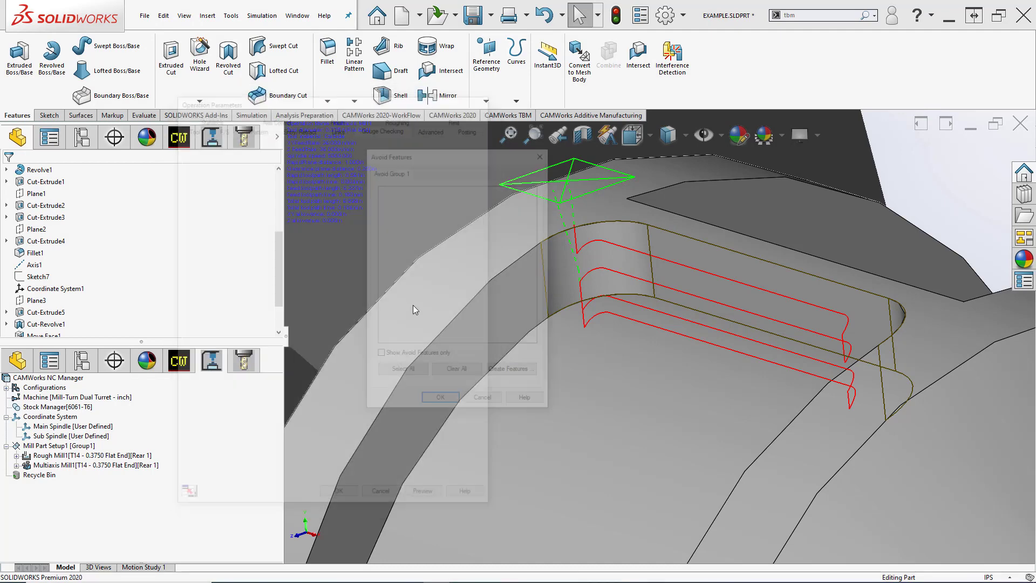
pyautogui.moveTo(447, 152); pyautogui.dragTo(473, 151)
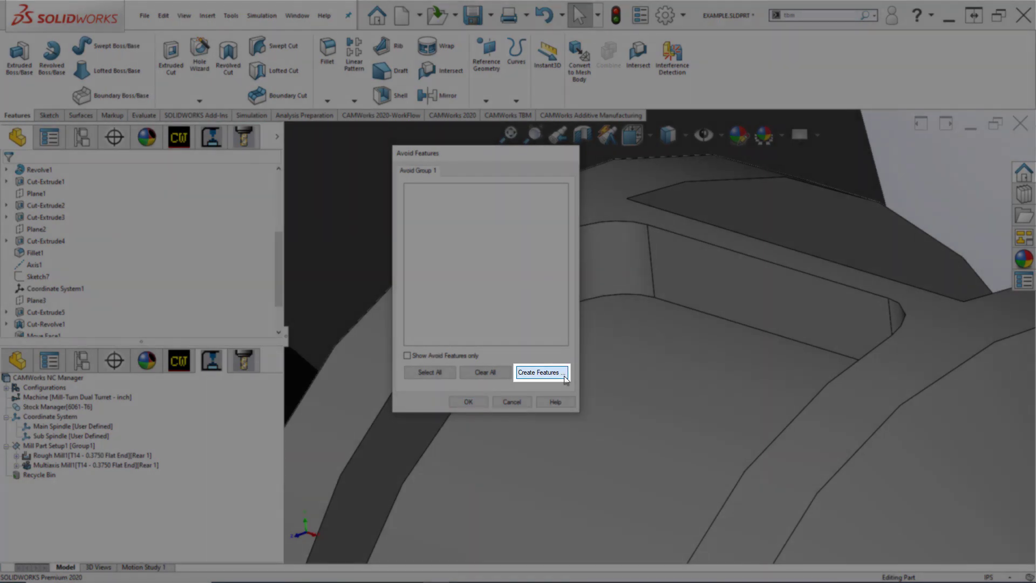
pyautogui.click(561, 373)
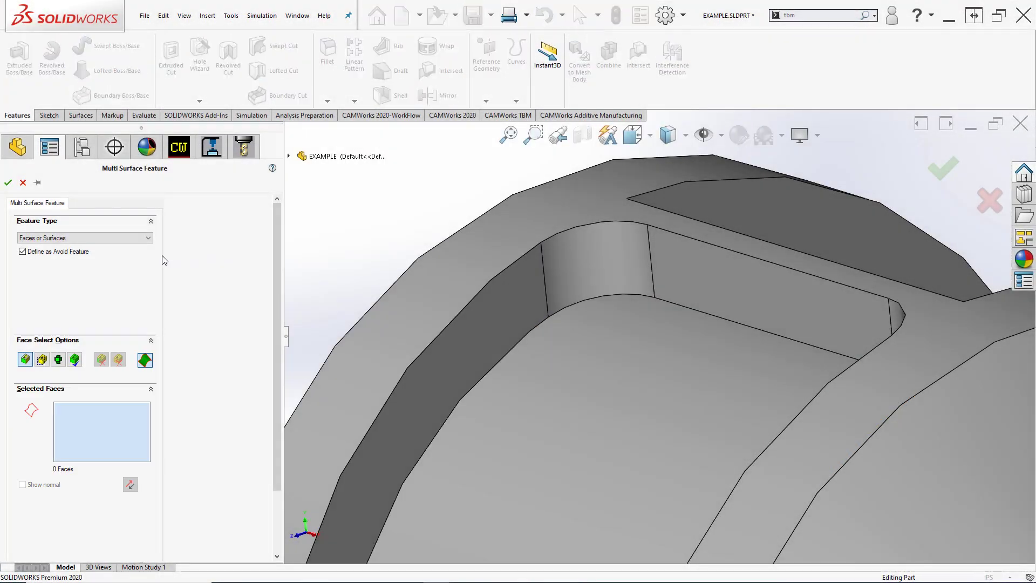
pyautogui.scroll(3, 653, 351)
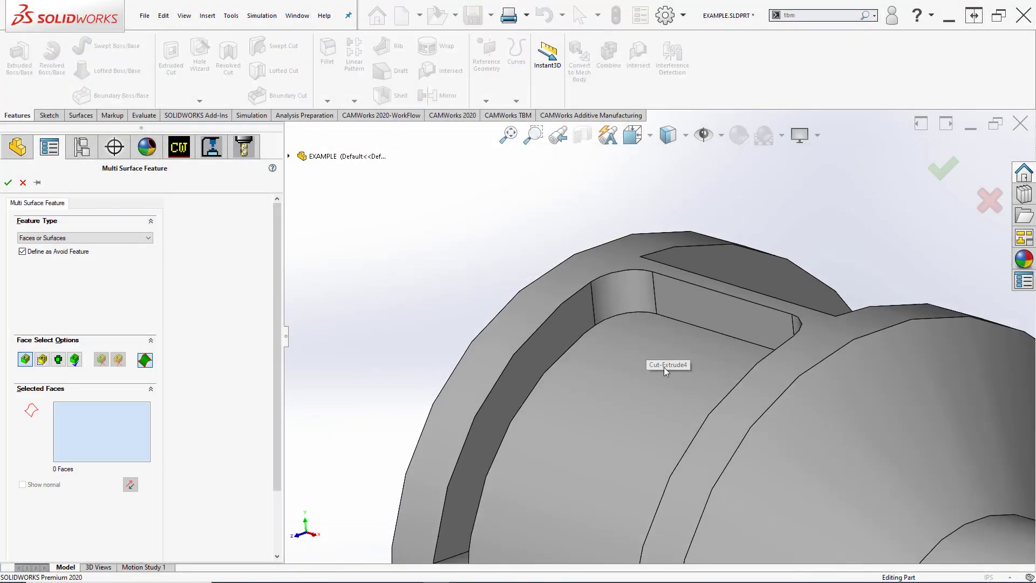
pyautogui.click(635, 372)
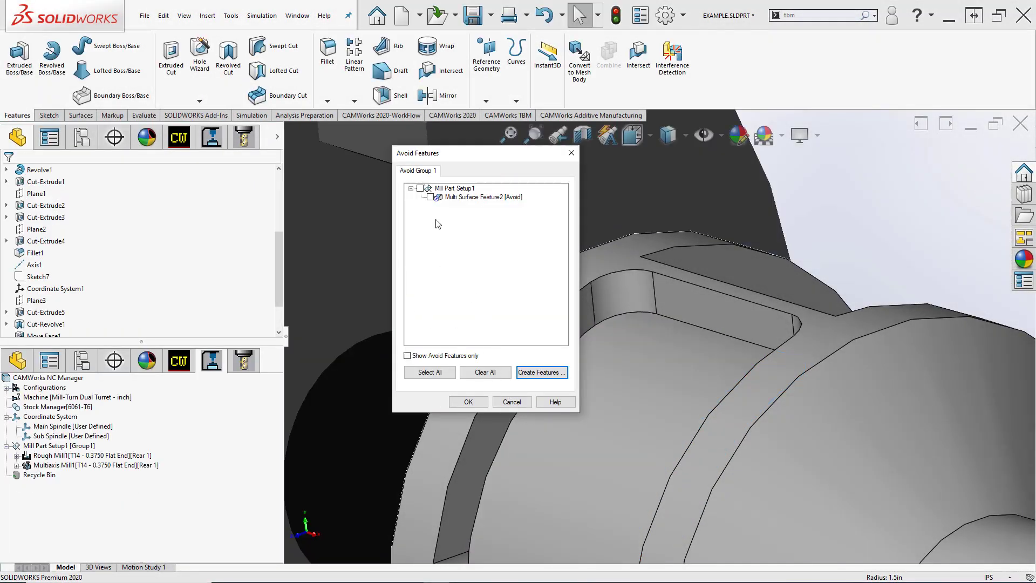
pyautogui.click(431, 198)
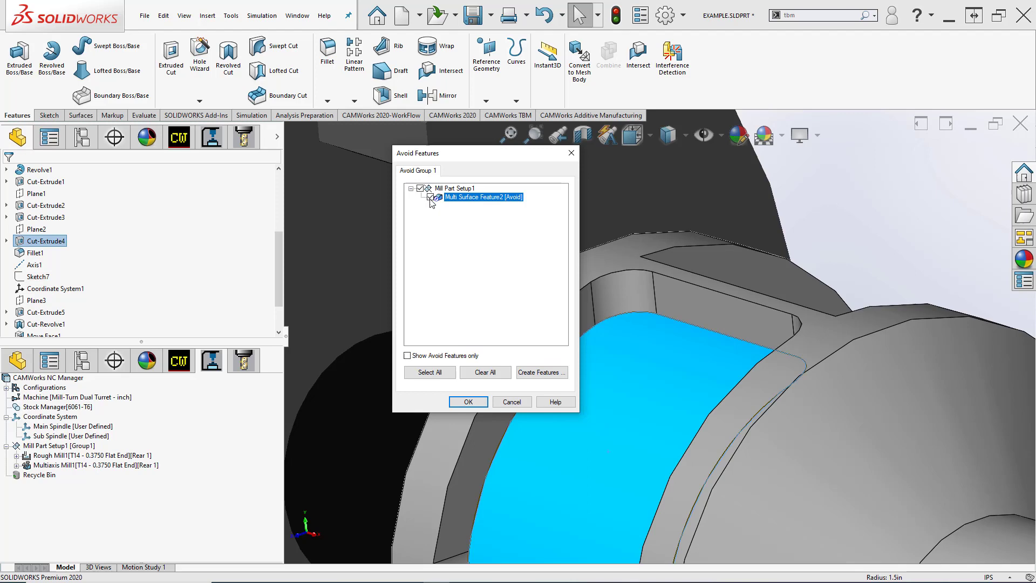
pyautogui.click(467, 403)
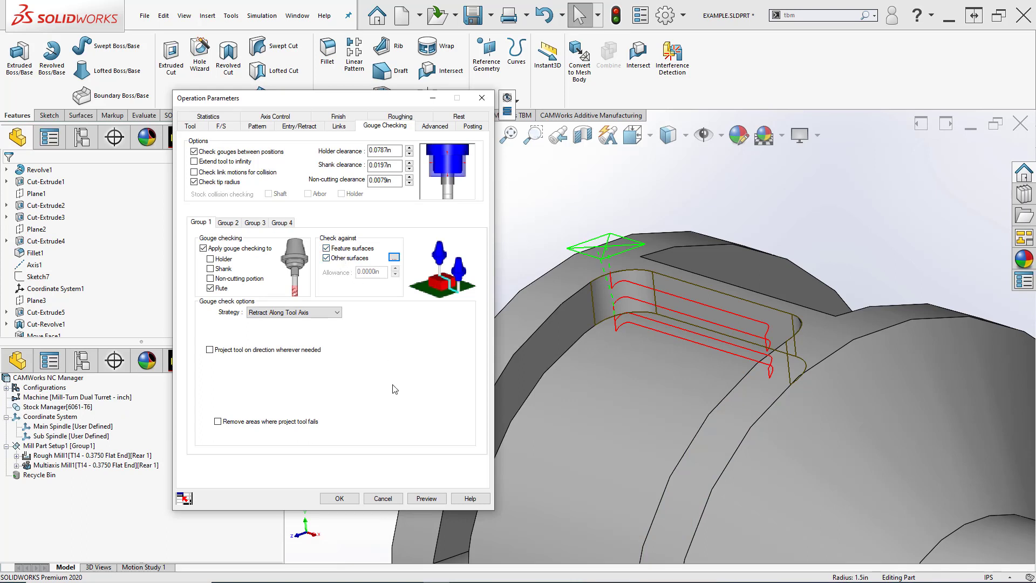
# Step: Preview the gouge-checked toolpath on the pocket wall and accept the operation parameters
pyautogui.scroll(-5, 616, 330)
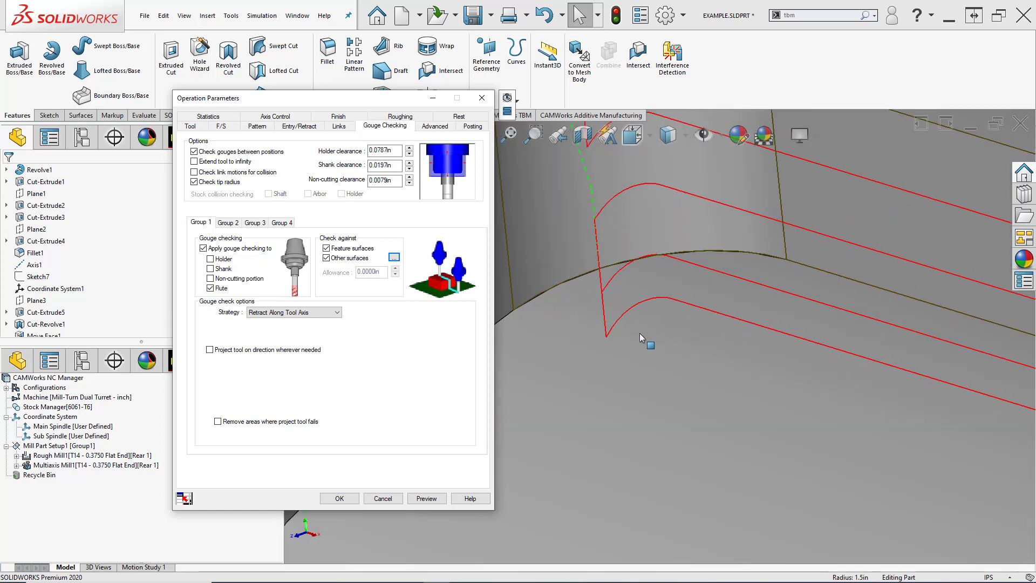
pyautogui.moveTo(639, 332); pyautogui.dragTo(621, 312, button='middle')
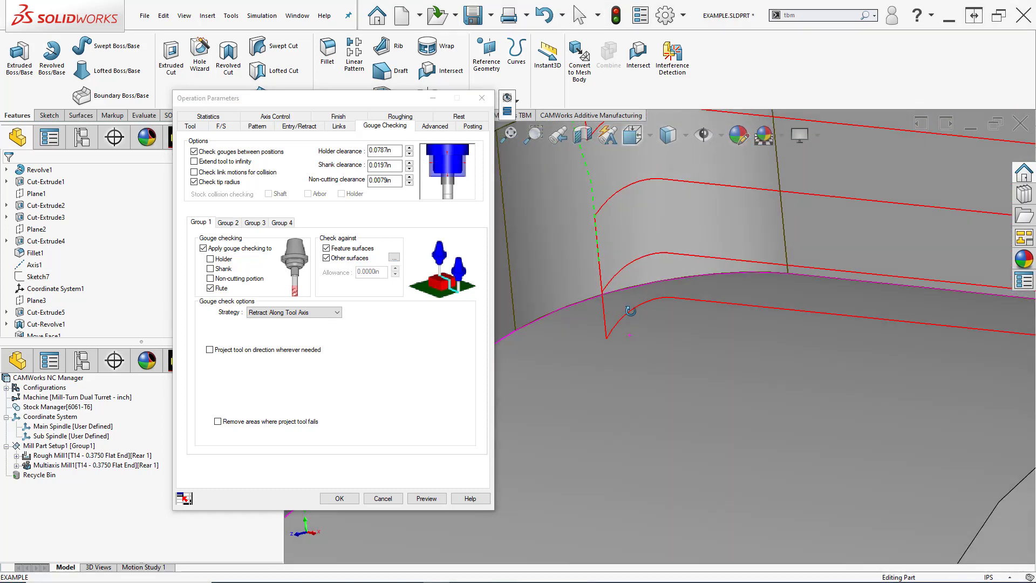
pyautogui.click(426, 498)
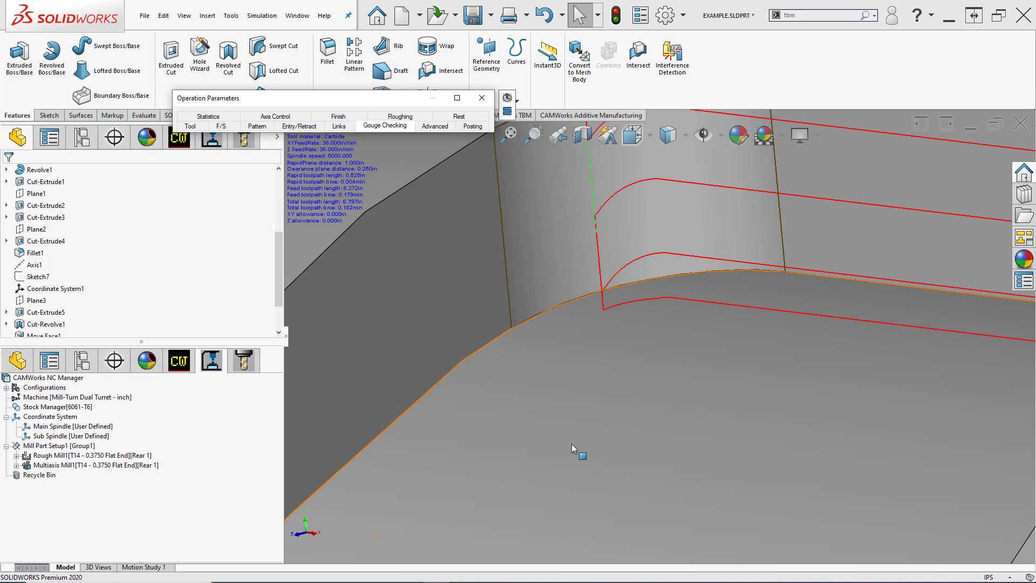
pyautogui.moveTo(656, 313); pyautogui.dragTo(683, 328, button='middle')
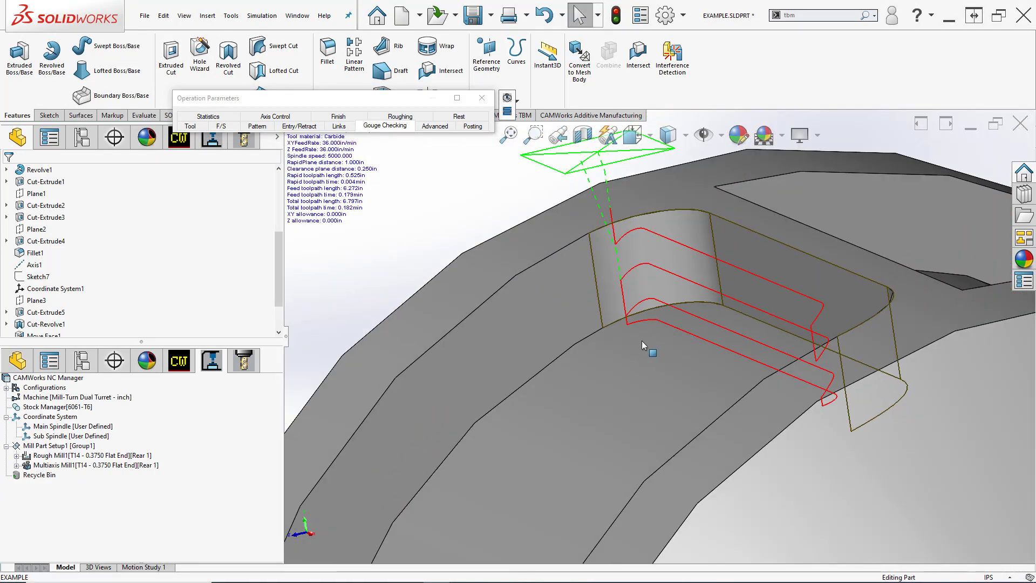
pyautogui.click(457, 98)
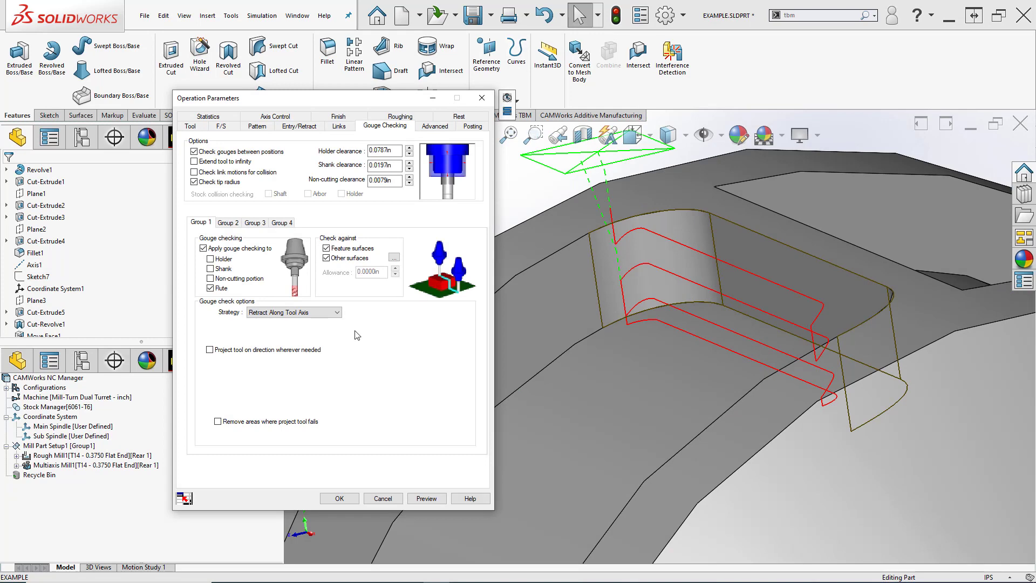
pyautogui.click(338, 498)
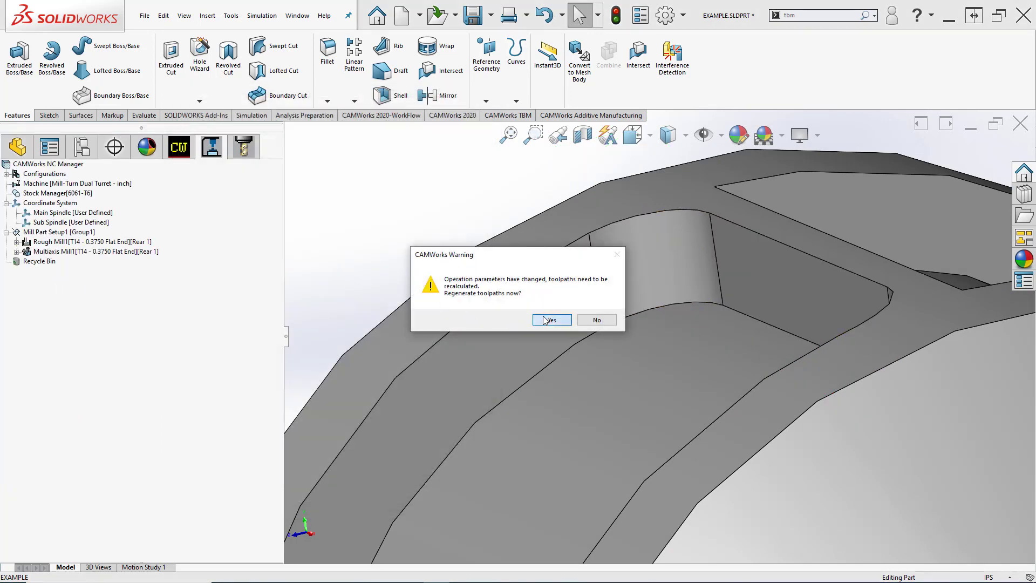
# Step: Regenerate and simulate Multiaxis Mill1 with stock deviation shown, then return to isometric view
pyautogui.click(550, 319)
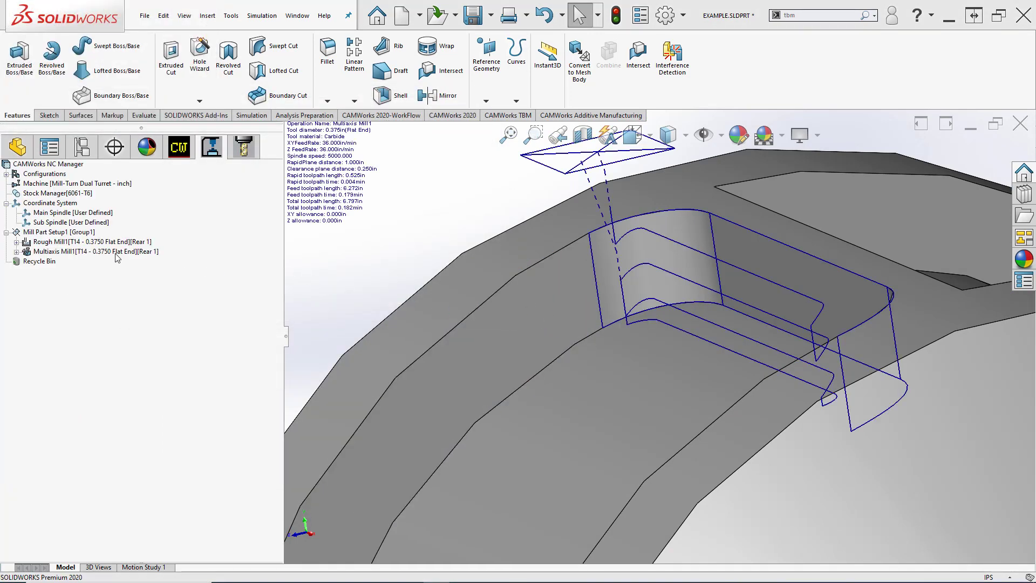
pyautogui.rightClick(117, 252)
pyautogui.click(227, 266)
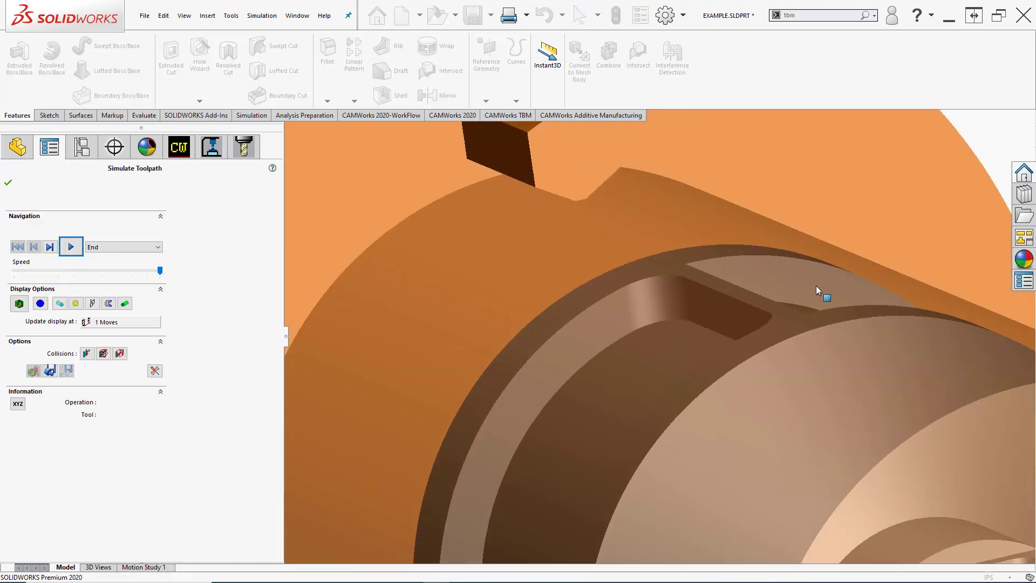
pyautogui.click(70, 246)
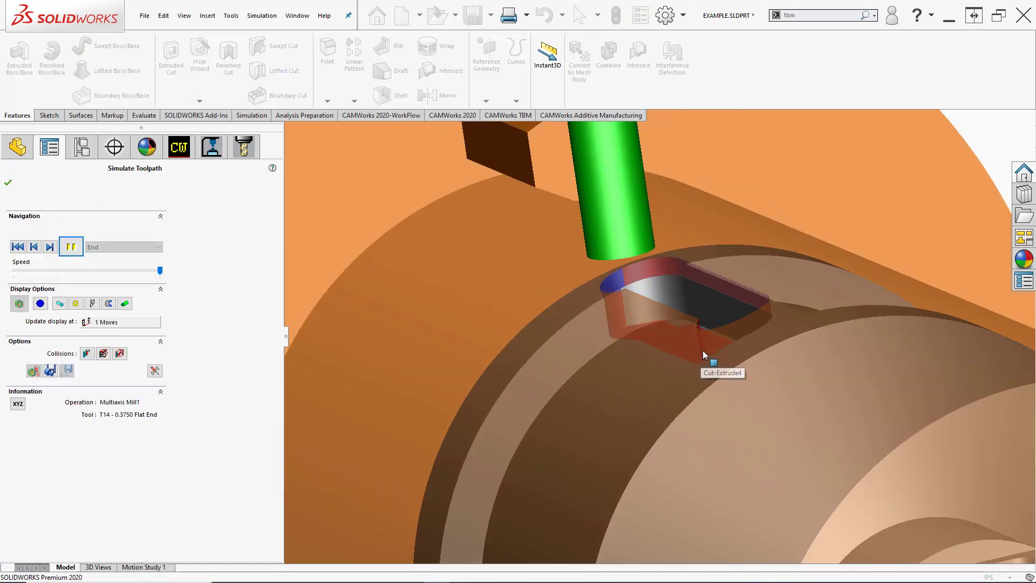
pyautogui.scroll(-5, 704, 355)
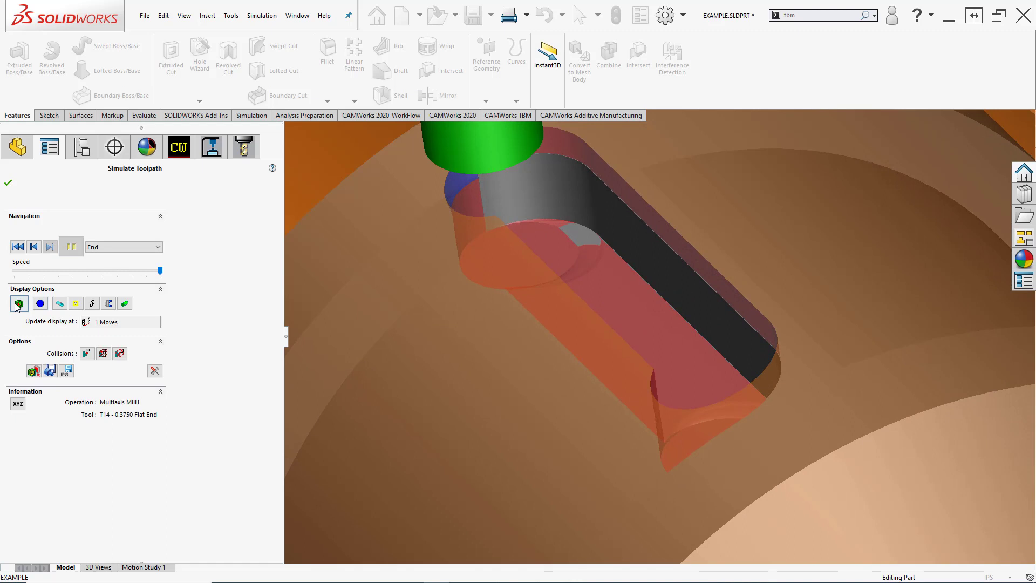
pyautogui.click(18, 304)
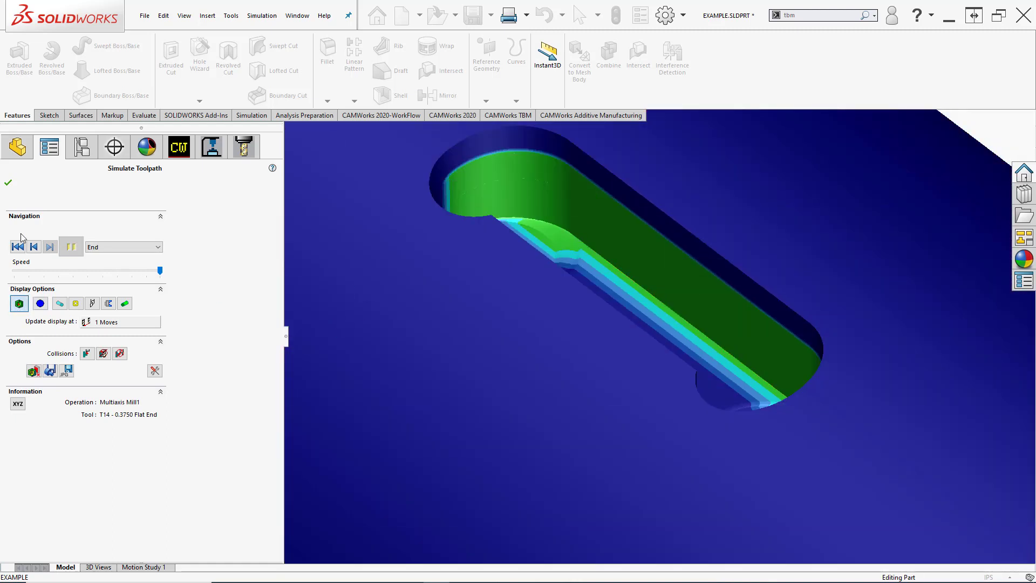
pyautogui.click(8, 182)
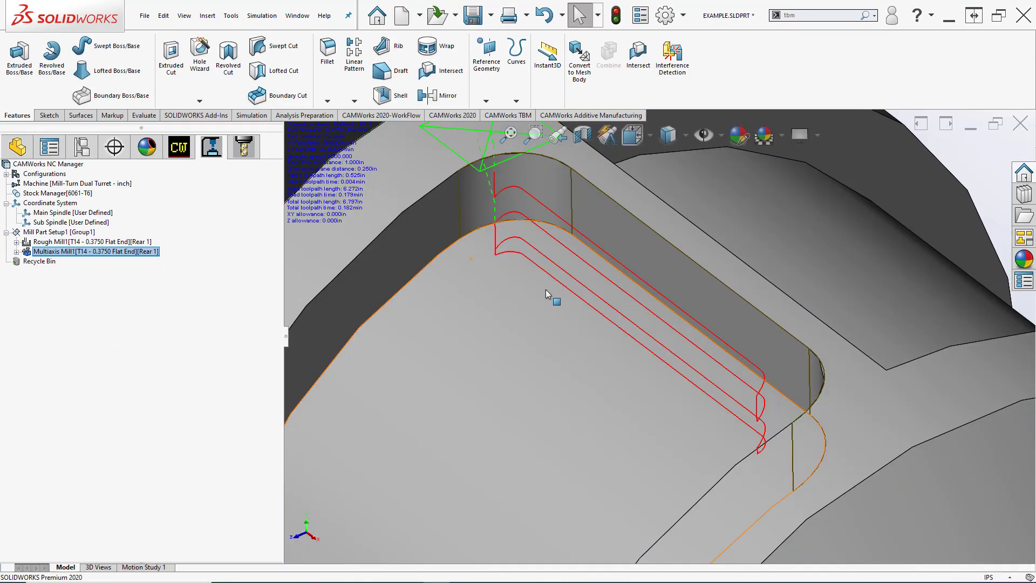
pyautogui.hotkey('ctrl', '7')
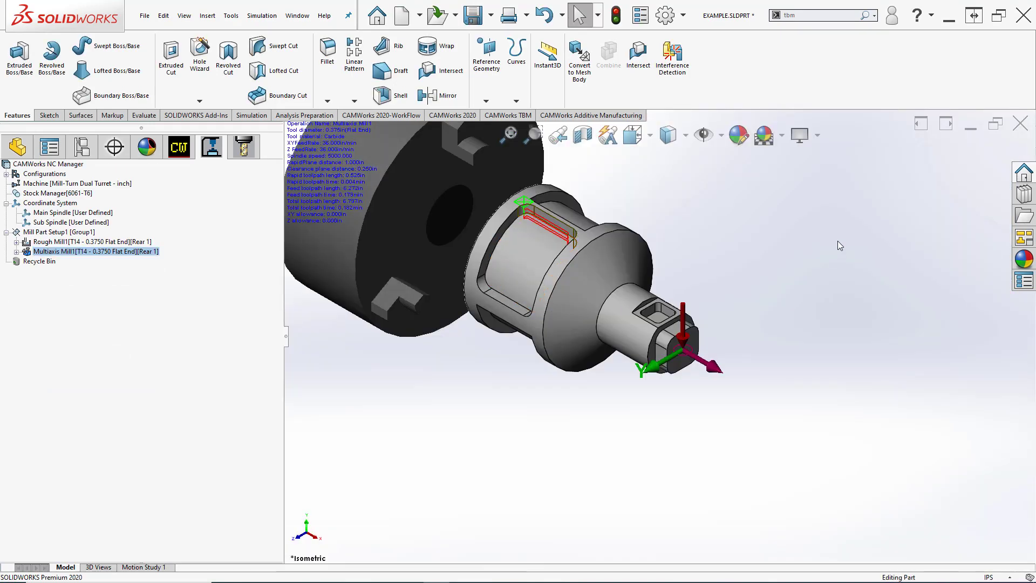